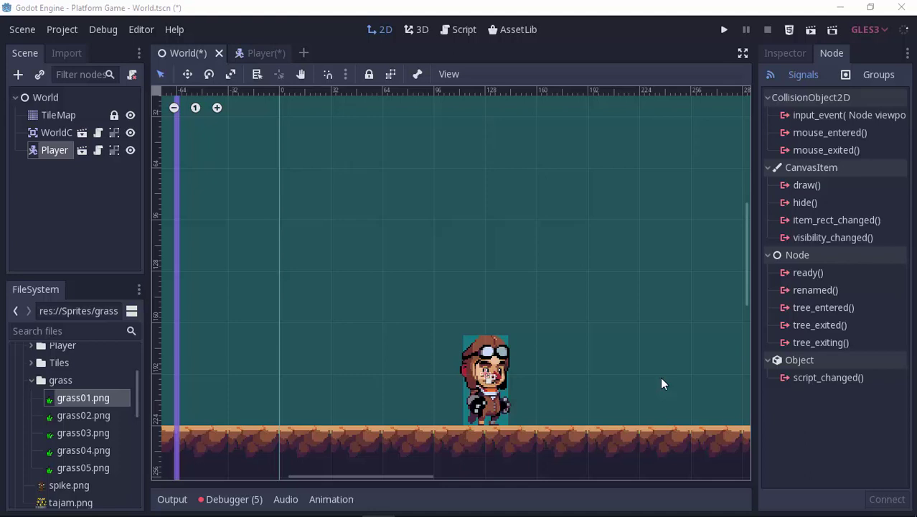
Open the Player scene and delete its old Area2D node.
{"action": "scroll", "coordinate": [533, 327], "scroll_direction": "left", "scroll_amount": 2}
{"action": "scroll", "coordinate": [482, 349], "scroll_direction": "down", "scroll_amount": 1}
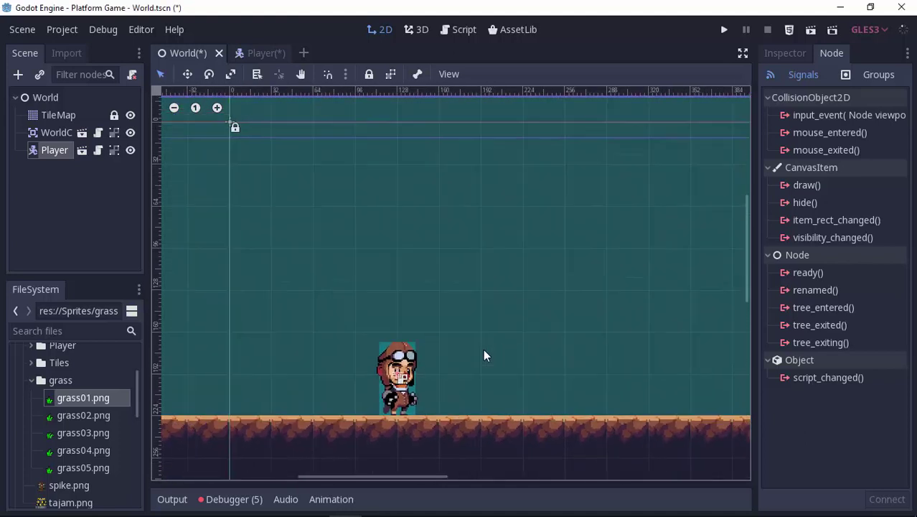
{"action": "left_click_drag", "start_coordinate": [404, 475], "coordinate": [423, 476]}
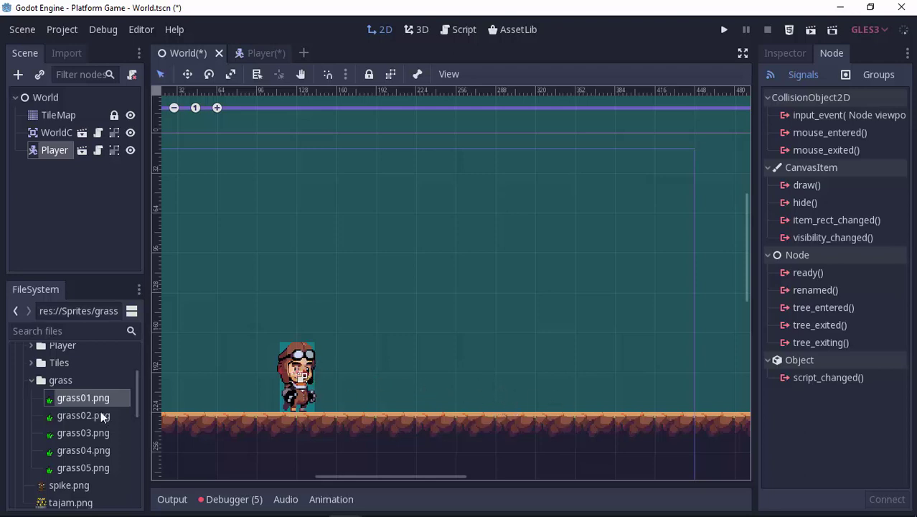
{"action": "left_click_drag", "start_coordinate": [425, 476], "coordinate": [414, 477]}
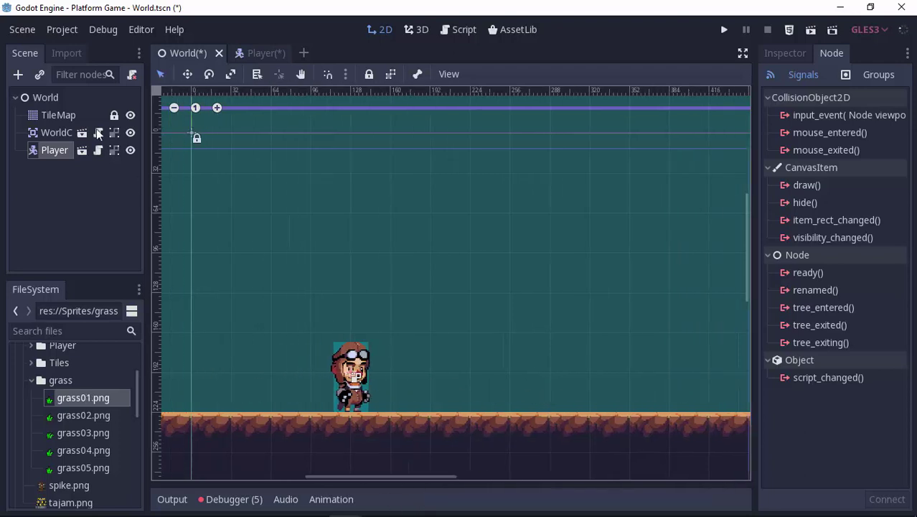
{"action": "left_click", "coordinate": [85, 155]}
{"action": "left_click", "coordinate": [77, 184]}
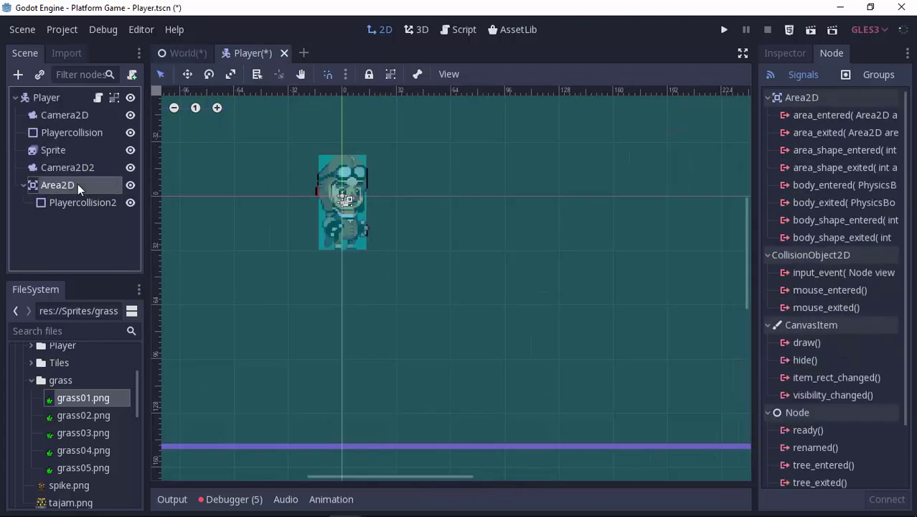
{"action": "key", "text": "Delete"}
{"action": "key", "text": "Return"}
Add a new Area2D as a child of the Player root node.
{"action": "left_click", "coordinate": [56, 96]}
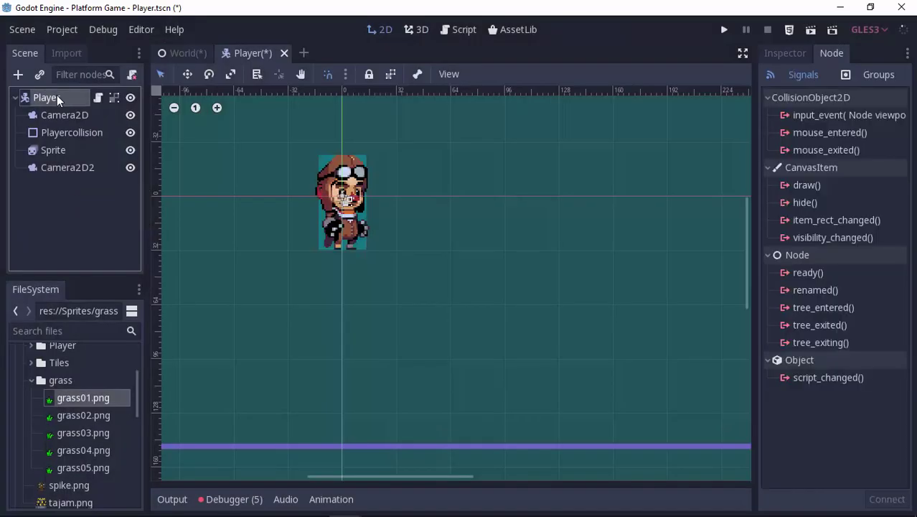
{"action": "left_click", "coordinate": [18, 73]}
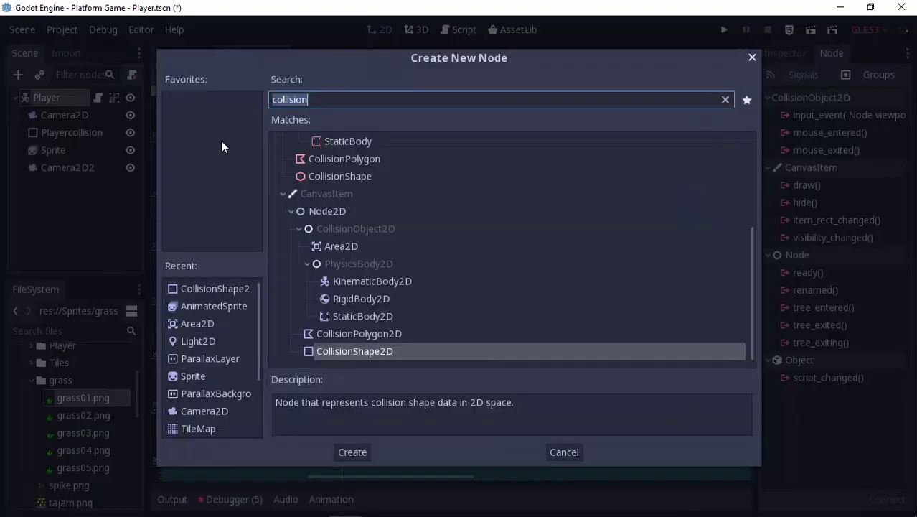
{"action": "type", "text": "area"}
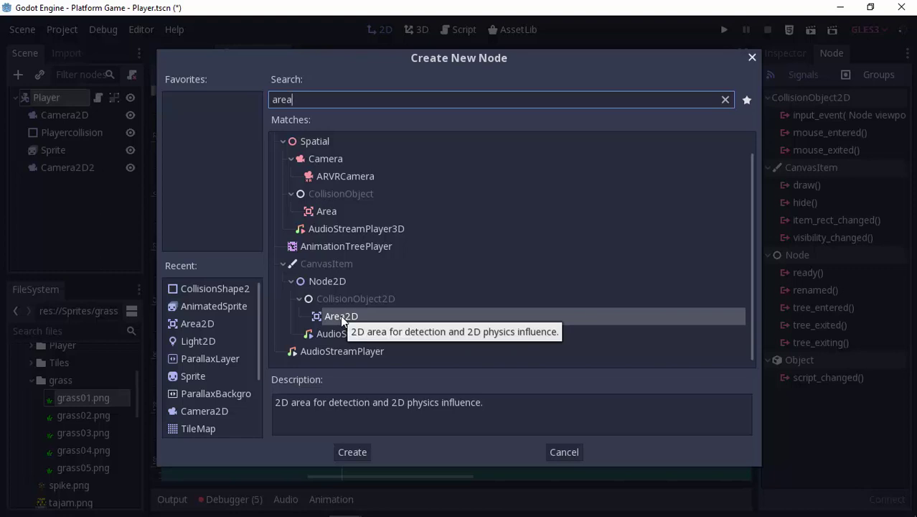
{"action": "double_click", "coordinate": [355, 317]}
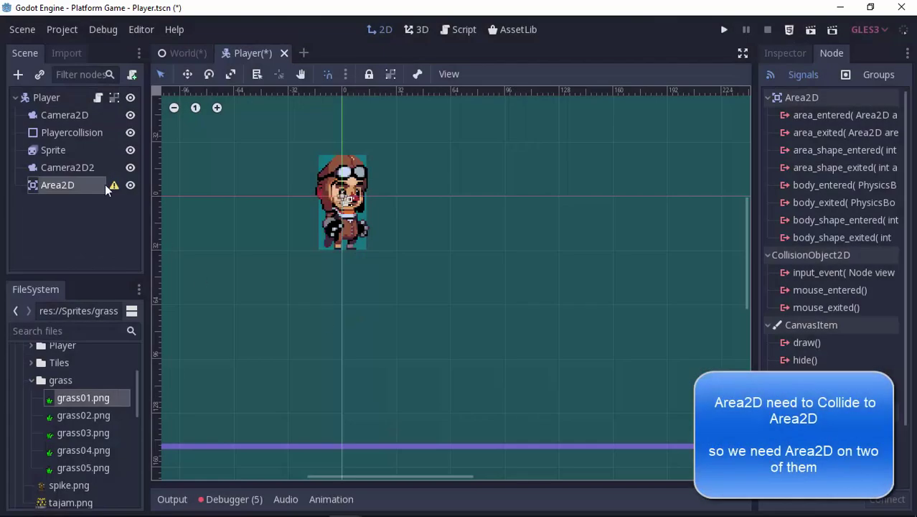
{"action": "left_click", "coordinate": [17, 74]}
{"action": "left_click", "coordinate": [564, 451]}
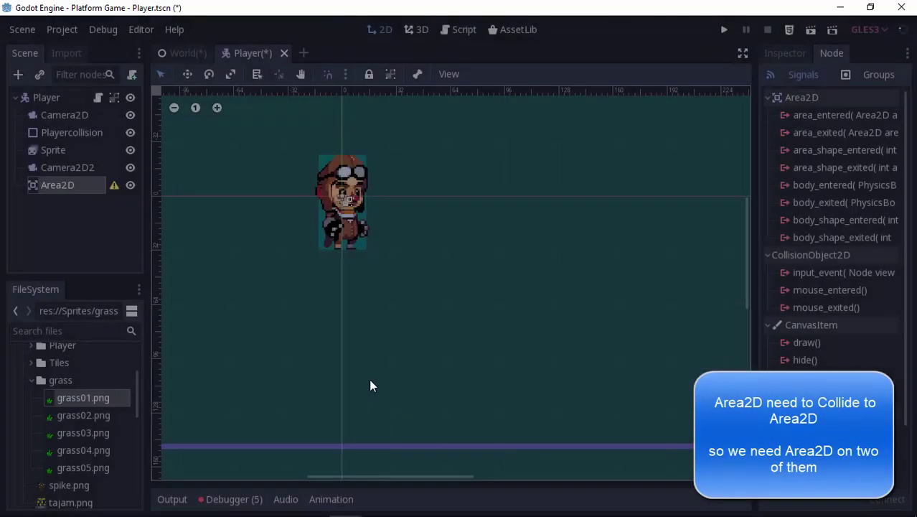
Duplicate Playercollision, put the copy under the new Area2D, and return to World.
{"action": "left_click", "coordinate": [65, 135]}
{"action": "right_click", "coordinate": [66, 133]}
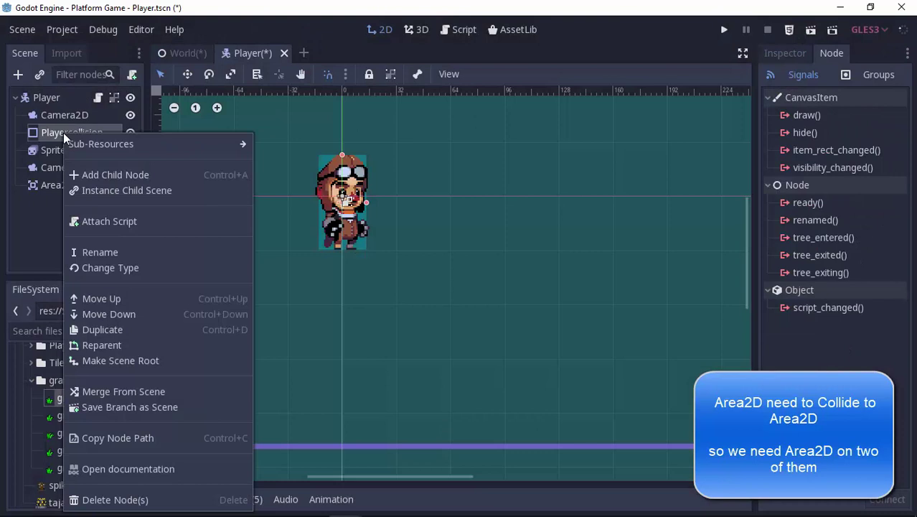
{"action": "left_click", "coordinate": [101, 330]}
{"action": "mouse_move", "coordinate": [71, 150]}
{"action": "left_mouse_down"}
{"action": "mouse_move", "coordinate": [65, 203]}
{"action": "mouse_move", "coordinate": [51, 191]}
{"action": "left_mouse_up"}
{"action": "left_click", "coordinate": [57, 202]}
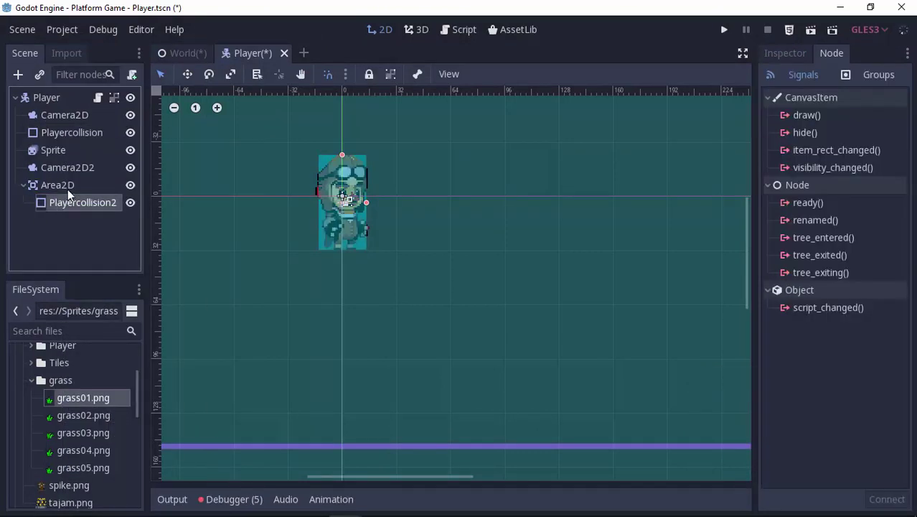
{"action": "left_click", "coordinate": [67, 188]}
{"action": "left_click", "coordinate": [63, 201]}
{"action": "left_click", "coordinate": [71, 188]}
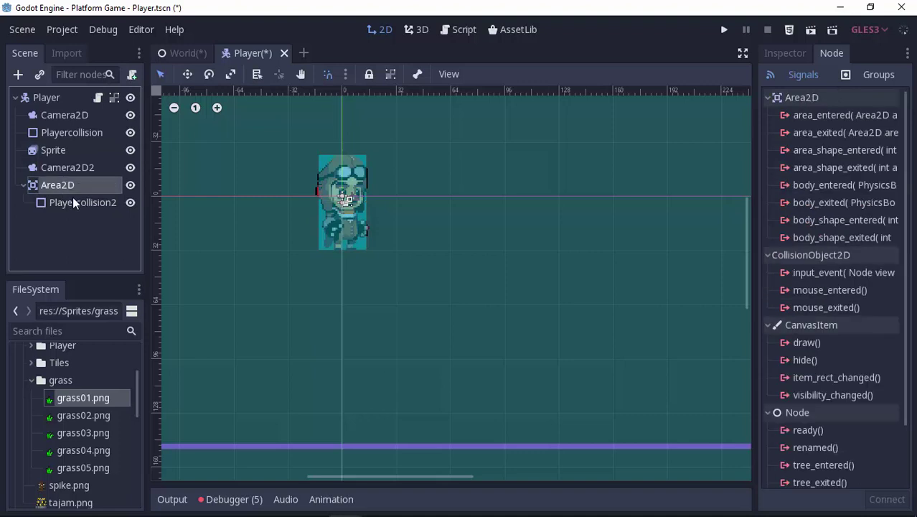
{"action": "left_click", "coordinate": [183, 53]}
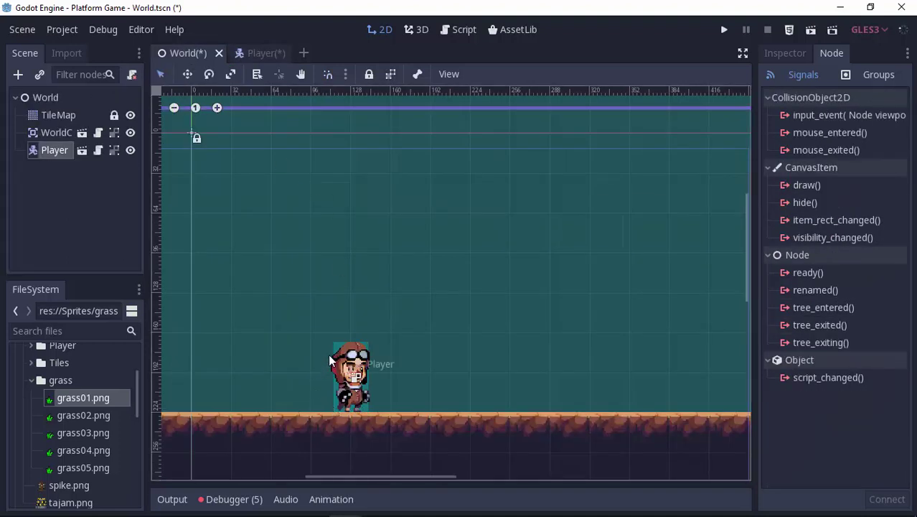
Add an Area2D node to the World scene root.
{"action": "left_click", "coordinate": [44, 98]}
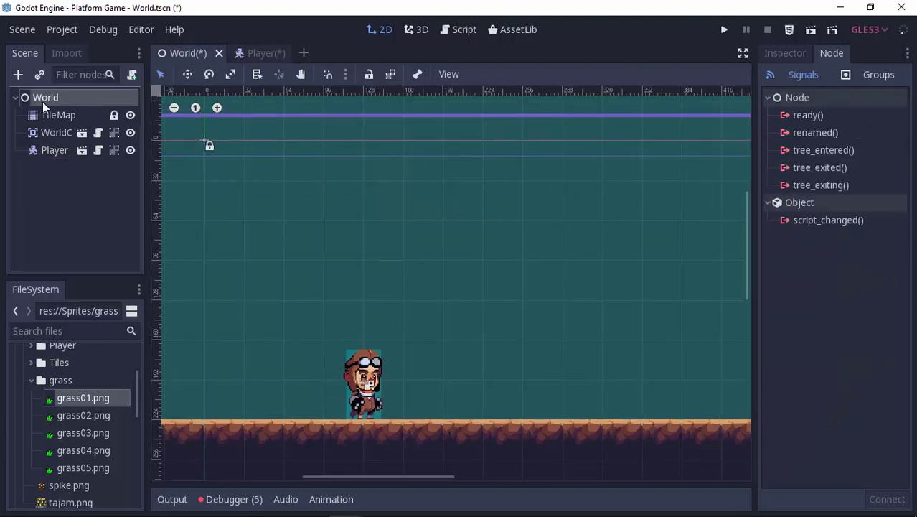
{"action": "left_click", "coordinate": [18, 74]}
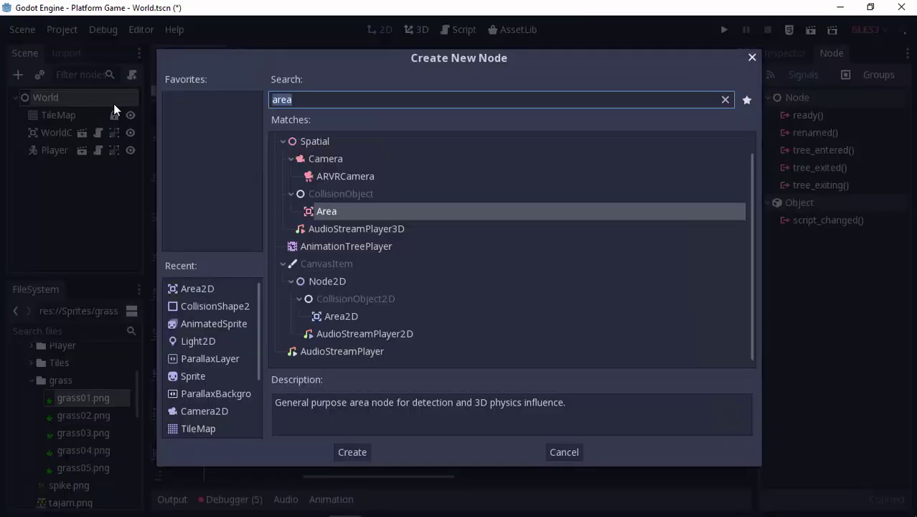
{"action": "type", "text": "a"}
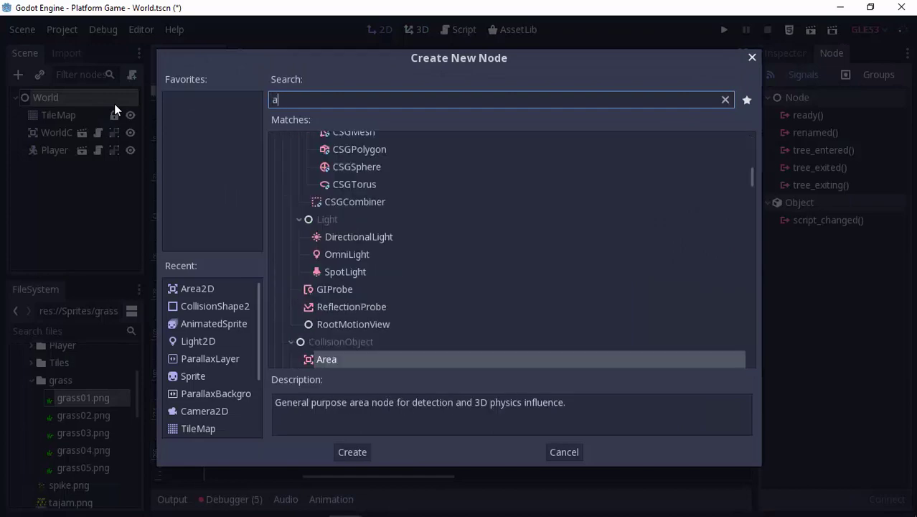
{"action": "type", "text": "rea2d"}
{"action": "double_click", "coordinate": [325, 217]}
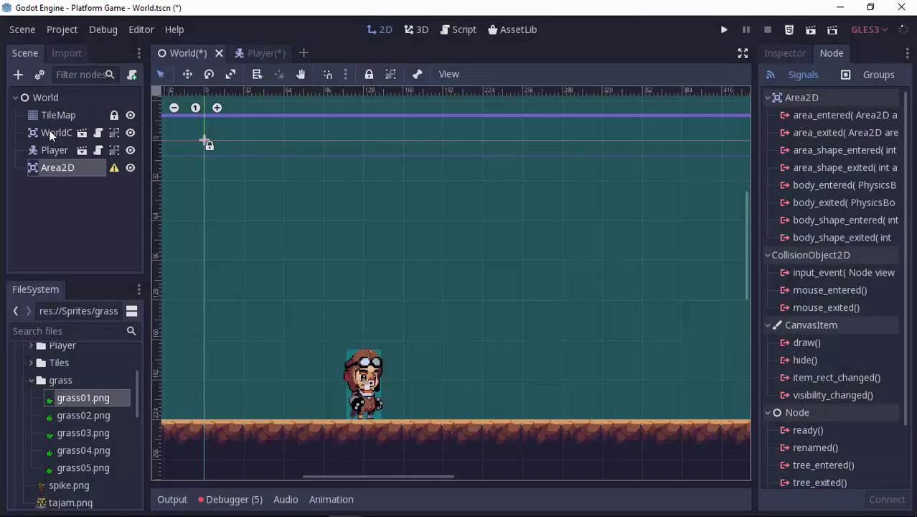
Give the Area2D a CollisionShape2D child and an AnimatedSprite child.
{"action": "left_click", "coordinate": [21, 72]}
{"action": "type", "text": "col"}
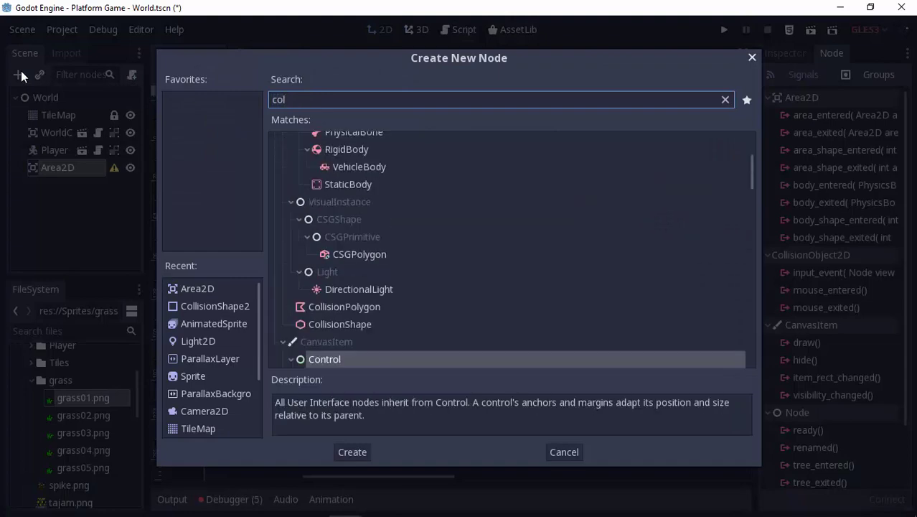
{"action": "type", "text": "lision"}
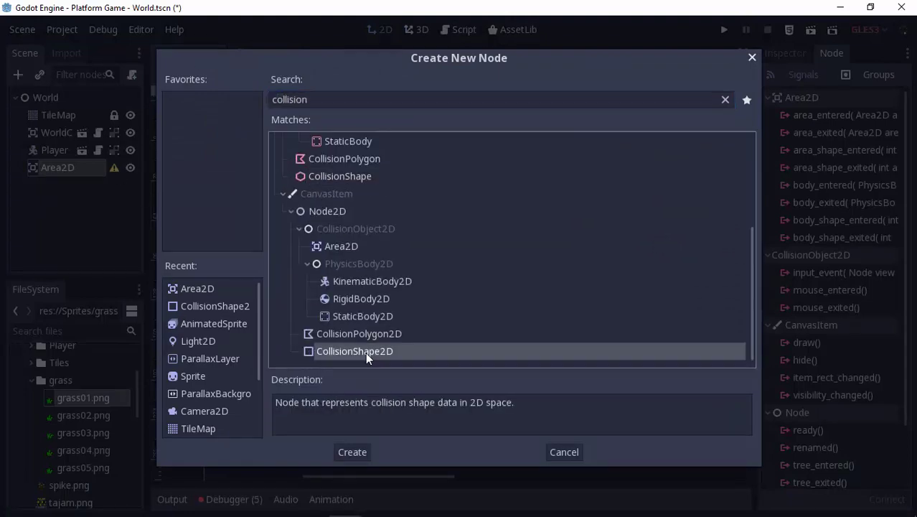
{"action": "double_click", "coordinate": [365, 352]}
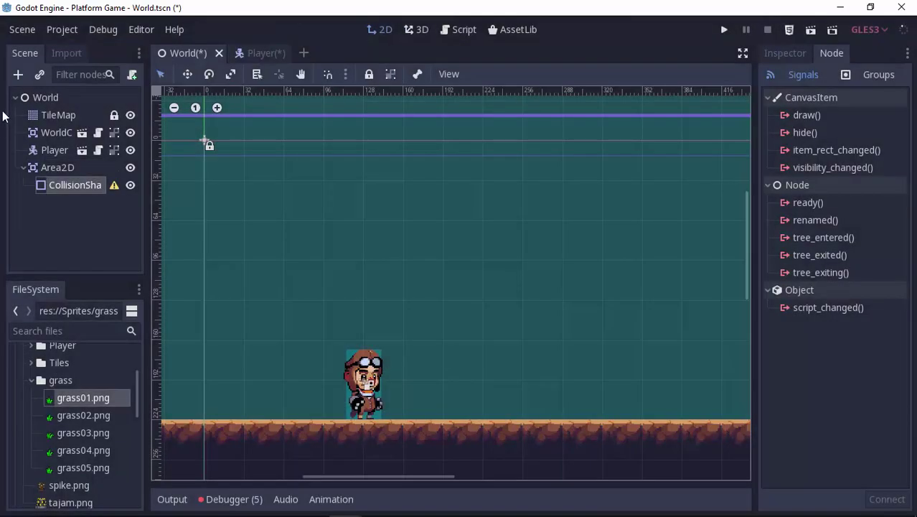
{"action": "left_click", "coordinate": [22, 74]}
{"action": "type", "text": "an"}
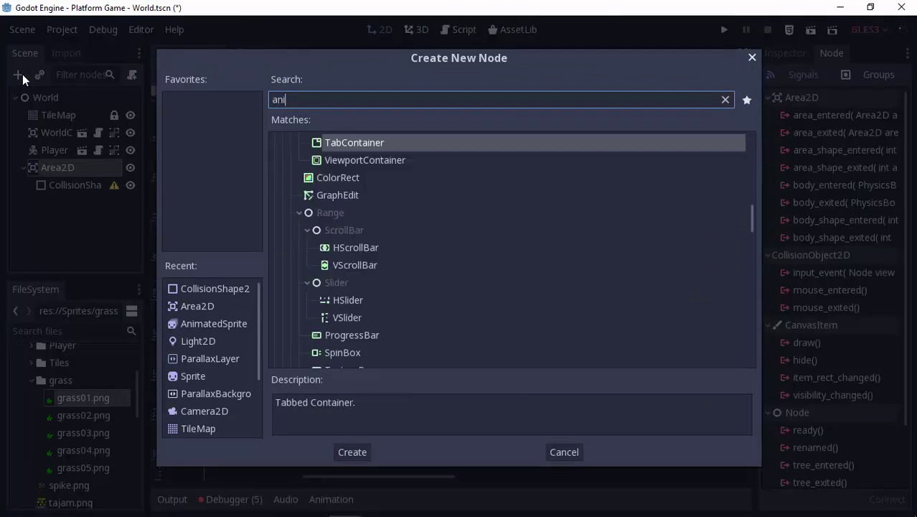
{"action": "type", "text": "ima"}
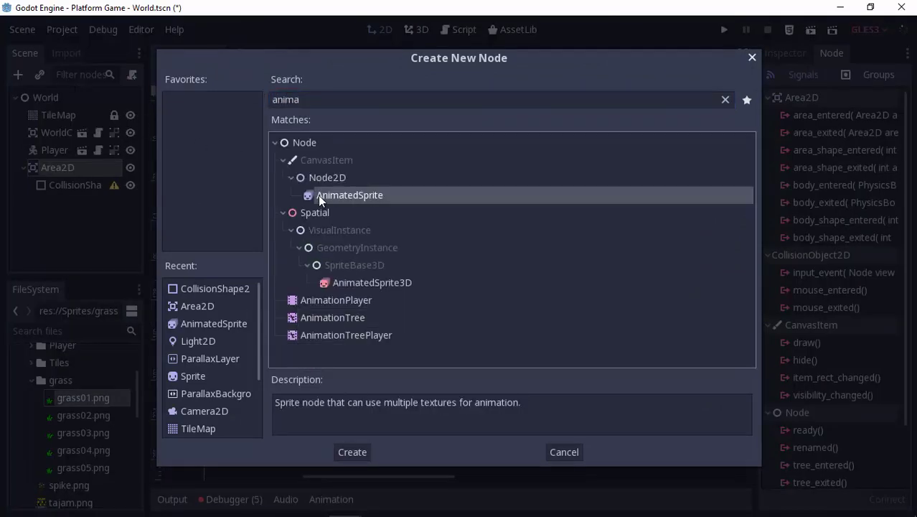
{"action": "double_click", "coordinate": [318, 195]}
Rename the Area2D to Grass.
{"action": "left_click", "coordinate": [50, 168]}
{"action": "double_click", "coordinate": [52, 170]}
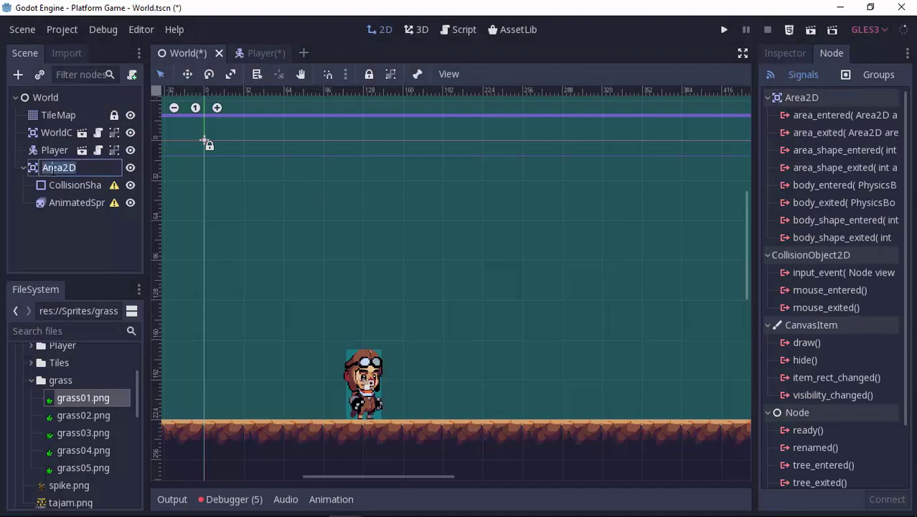
{"action": "type", "text": "Grass"}
{"action": "key", "text": "Return"}
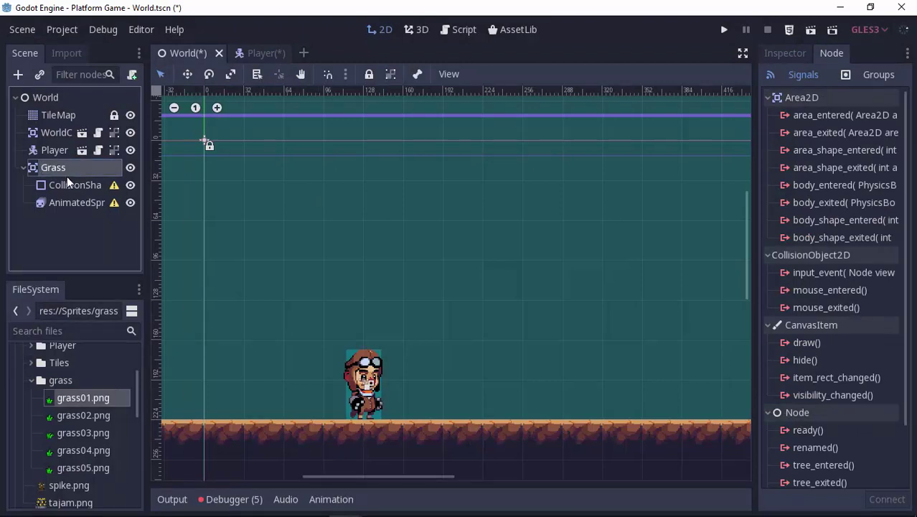
{"action": "left_click", "coordinate": [87, 187]}
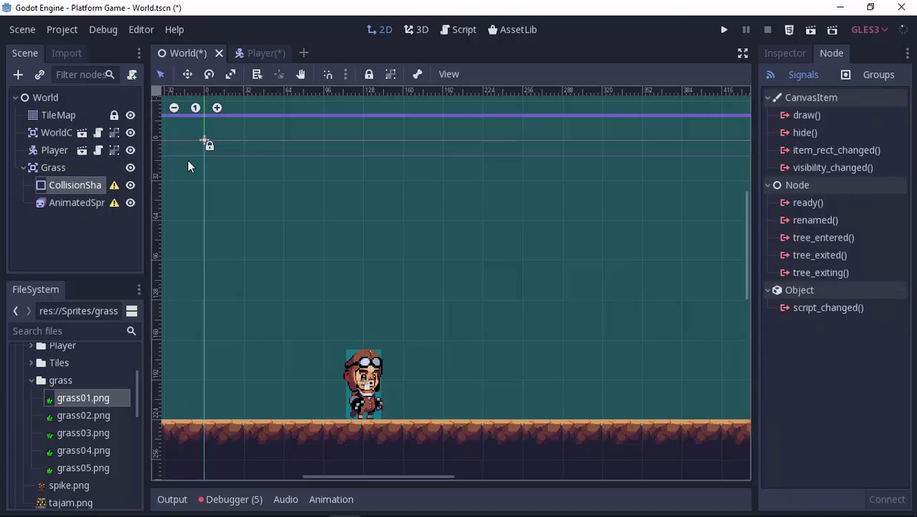
Give the grass AnimatedSprite a New SpriteFrames resource in its Frames property and open it.
{"action": "scroll", "coordinate": [187, 160], "scroll_direction": "up", "scroll_amount": 1}
{"action": "left_click", "coordinate": [81, 203]}
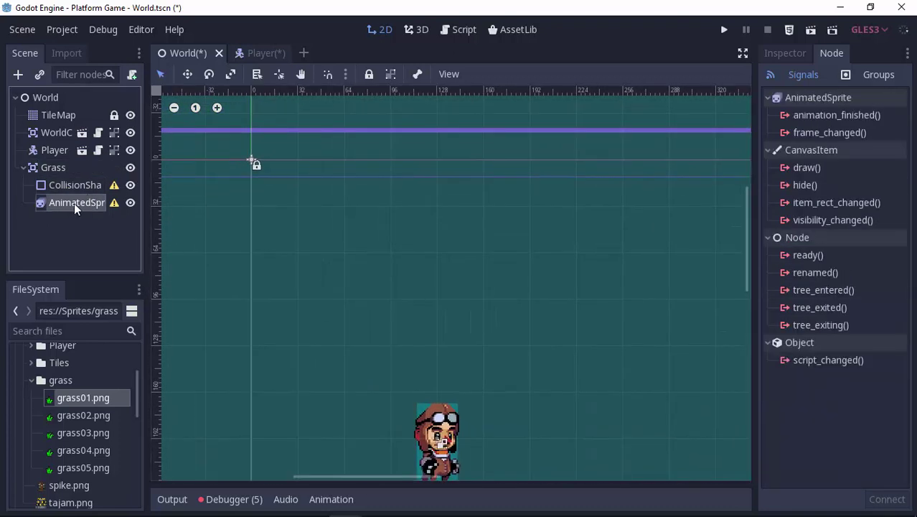
{"action": "left_click", "coordinate": [781, 54]}
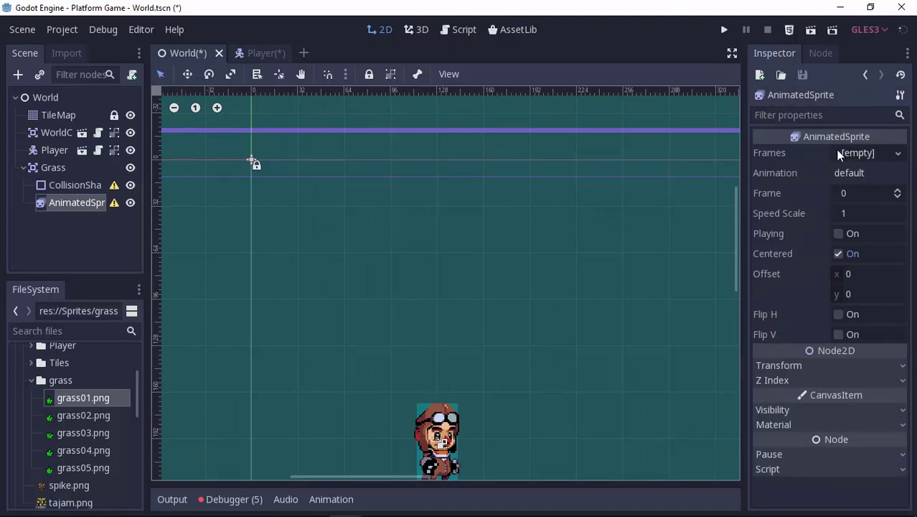
{"action": "left_click", "coordinate": [859, 152]}
{"action": "left_click", "coordinate": [860, 173]}
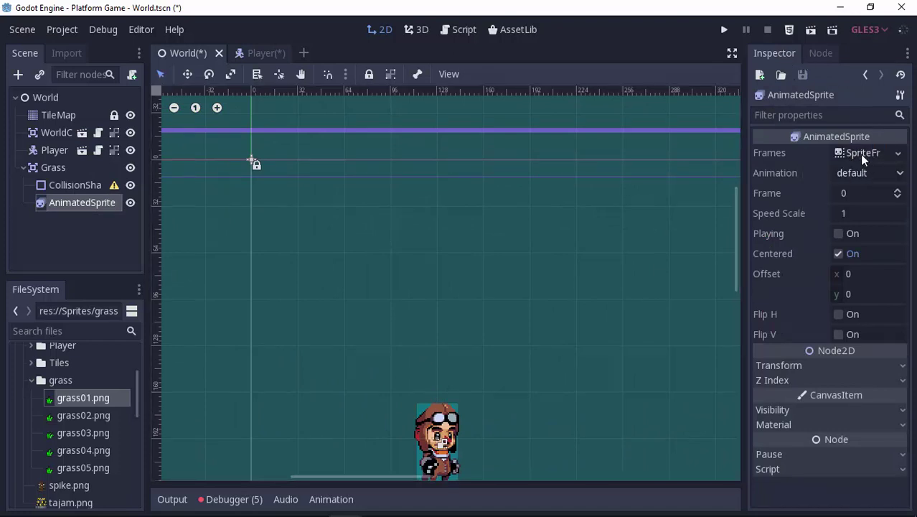
{"action": "left_click", "coordinate": [858, 153]}
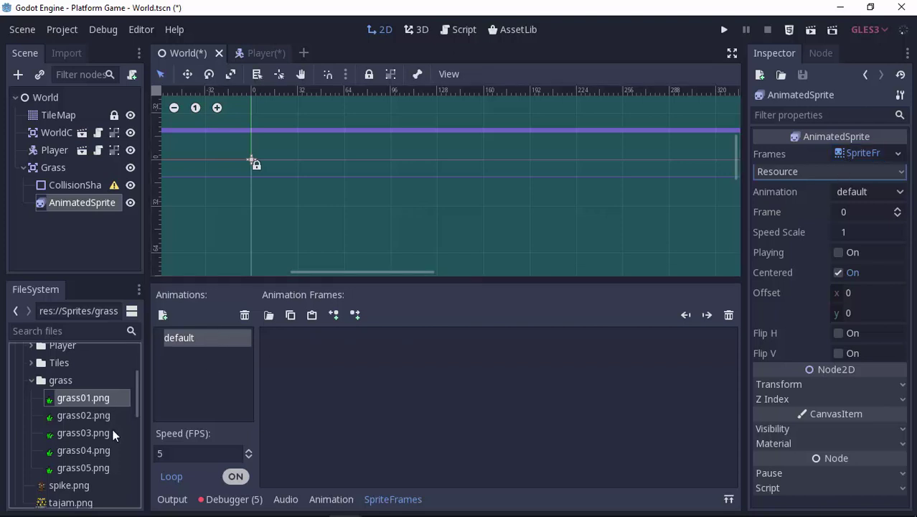
Add grass01–grass05.png as animation frames and turn Loop off.
{"action": "left_click", "coordinate": [101, 465], "text": "shift"}
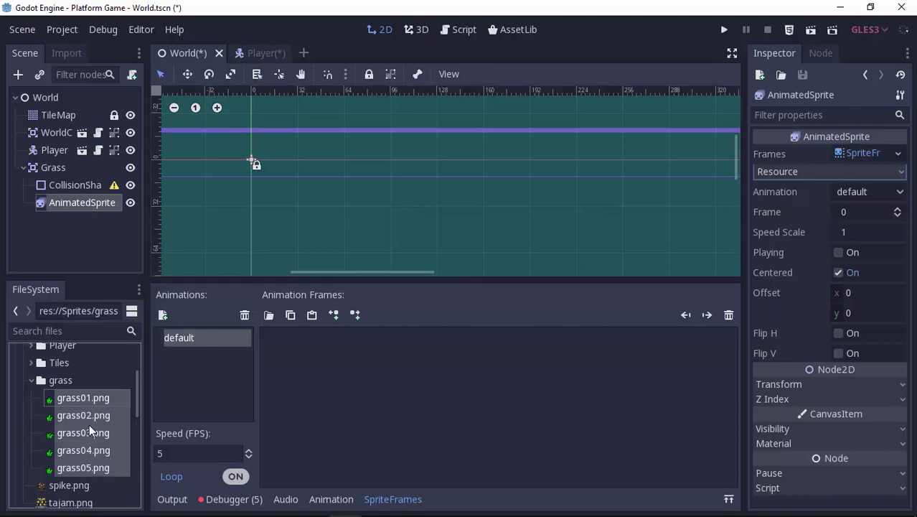
{"action": "left_click_drag", "start_coordinate": [89, 424], "coordinate": [345, 351]}
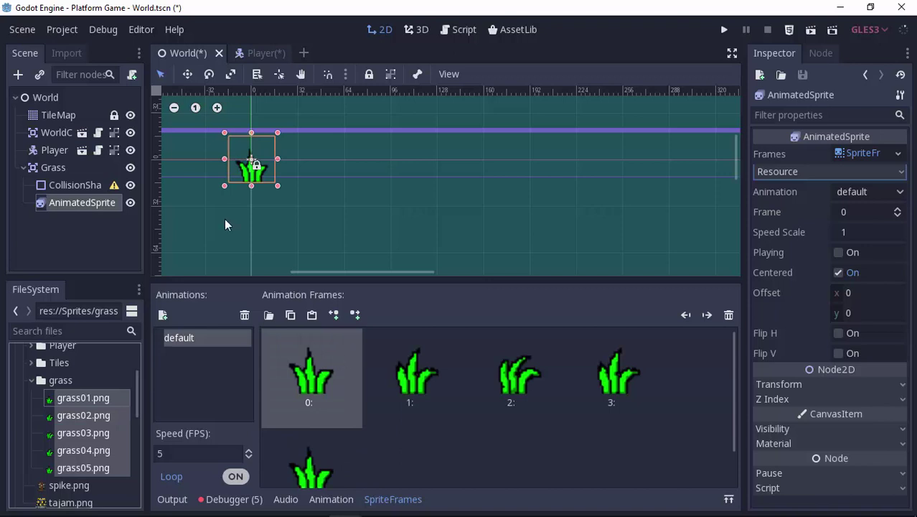
{"action": "middle_click_drag", "start_coordinate": [224, 219], "coordinate": [274, 201]}
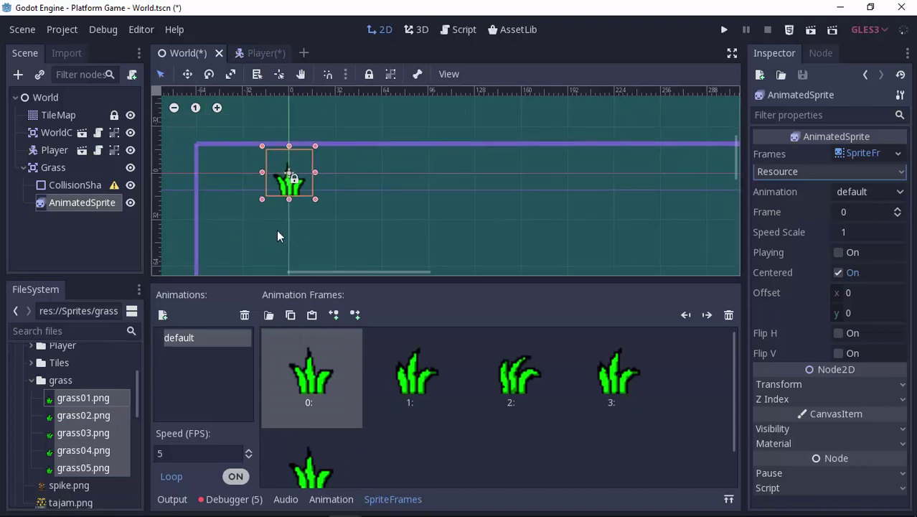
{"action": "left_click", "coordinate": [236, 476]}
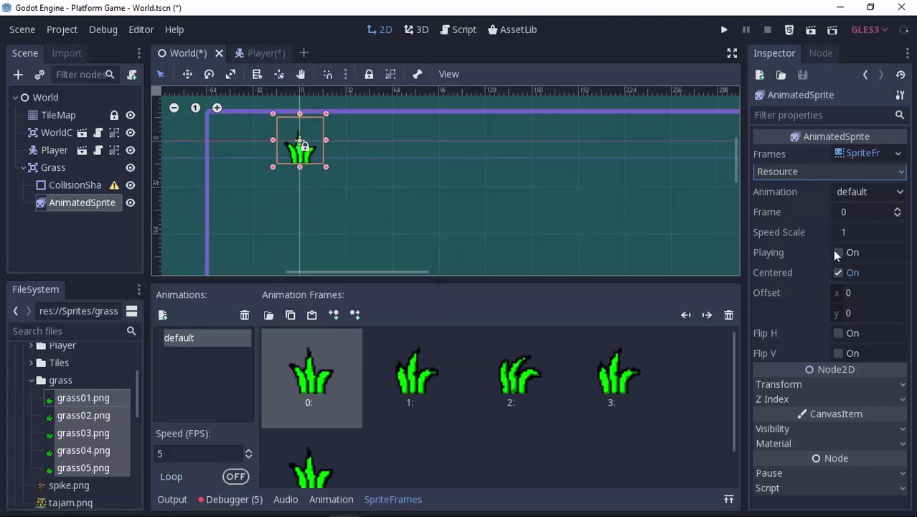
{"action": "middle_click_drag", "start_coordinate": [300, 182], "coordinate": [307, 200]}
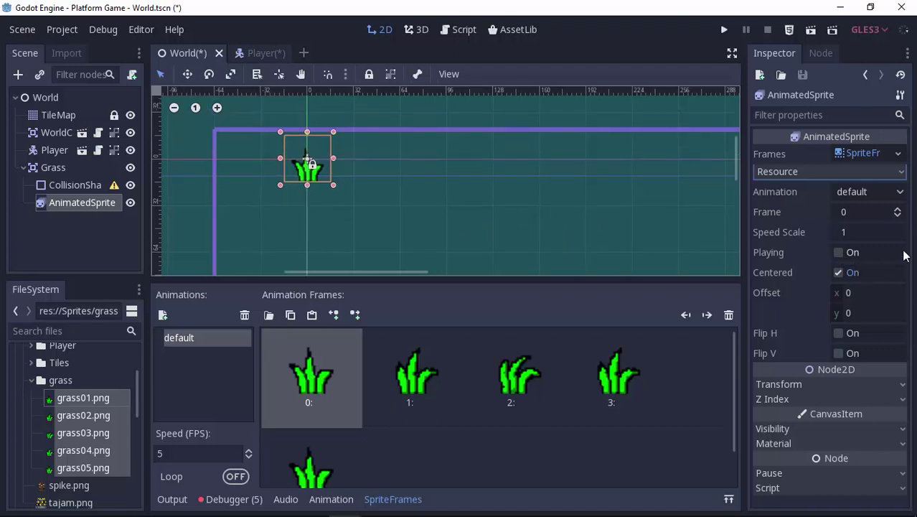
{"action": "left_click", "coordinate": [85, 187]}
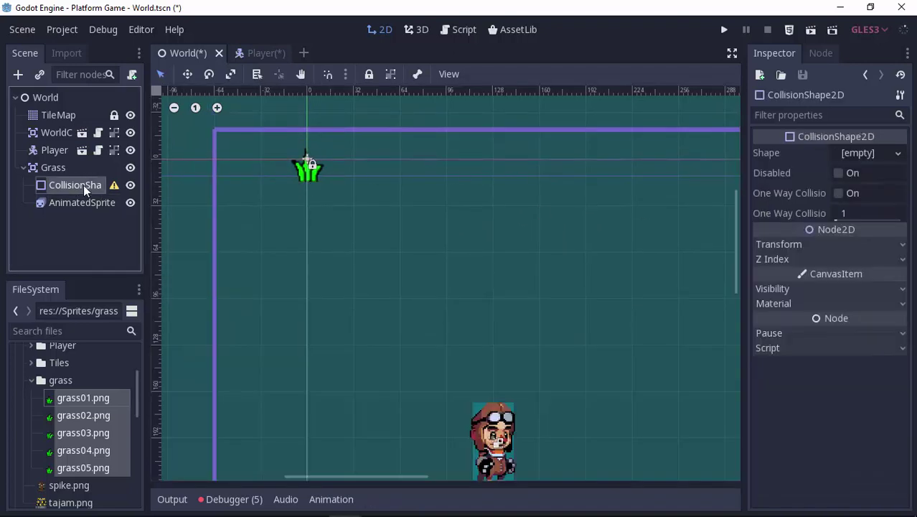
Reorder the Grass children so CollisionShape2D sits below AnimatedSprite.
{"action": "scroll", "coordinate": [229, 202], "scroll_direction": "up", "scroll_amount": 2}
{"action": "scroll", "coordinate": [299, 226], "scroll_direction": "up", "scroll_amount": 2}
{"action": "scroll", "coordinate": [300, 226], "scroll_direction": "up", "scroll_amount": 1}
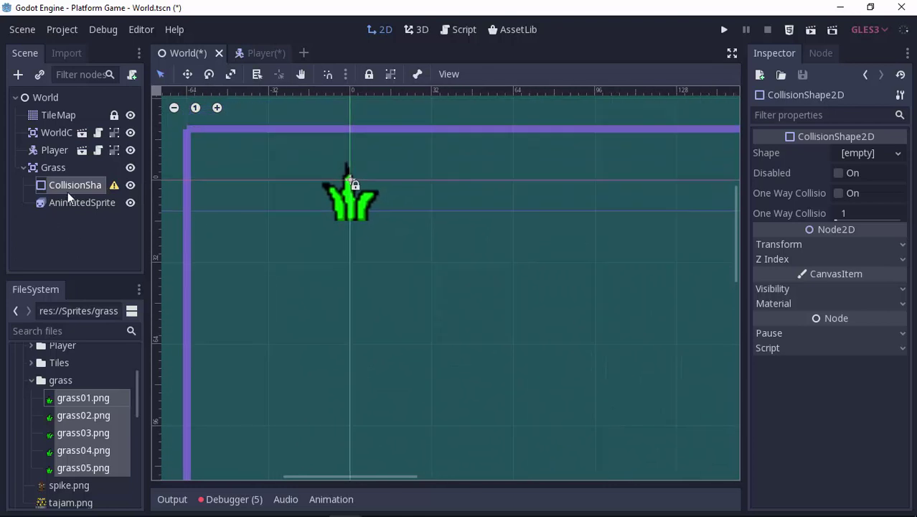
{"action": "left_click_drag", "start_coordinate": [68, 188], "coordinate": [74, 207]}
{"action": "left_click", "coordinate": [72, 190]}
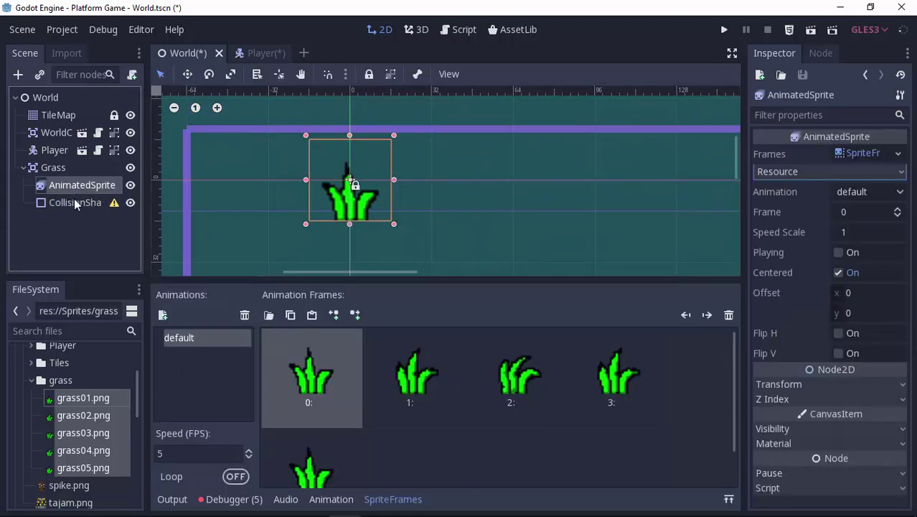
{"action": "left_click", "coordinate": [74, 203]}
Give the collision shape a New RectangleShape2D stretched to cover the grass.
{"action": "left_click", "coordinate": [860, 155]}
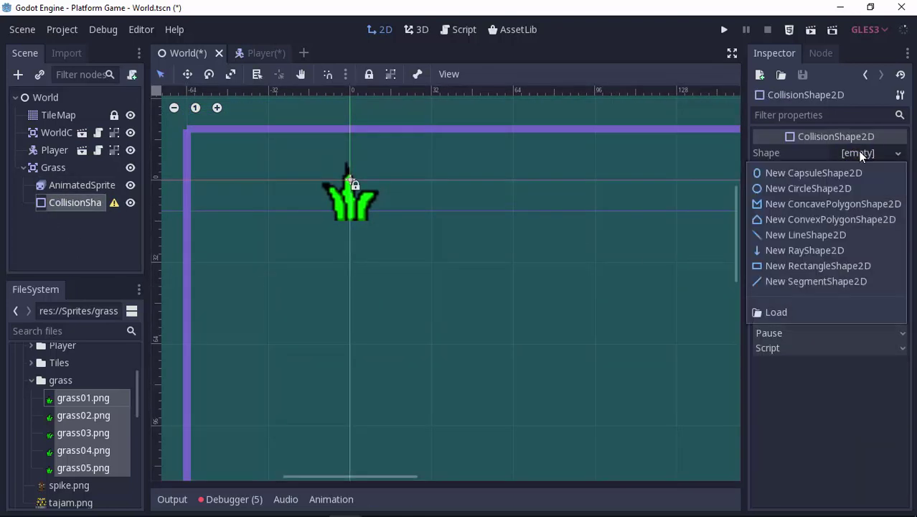
{"action": "left_click", "coordinate": [818, 267]}
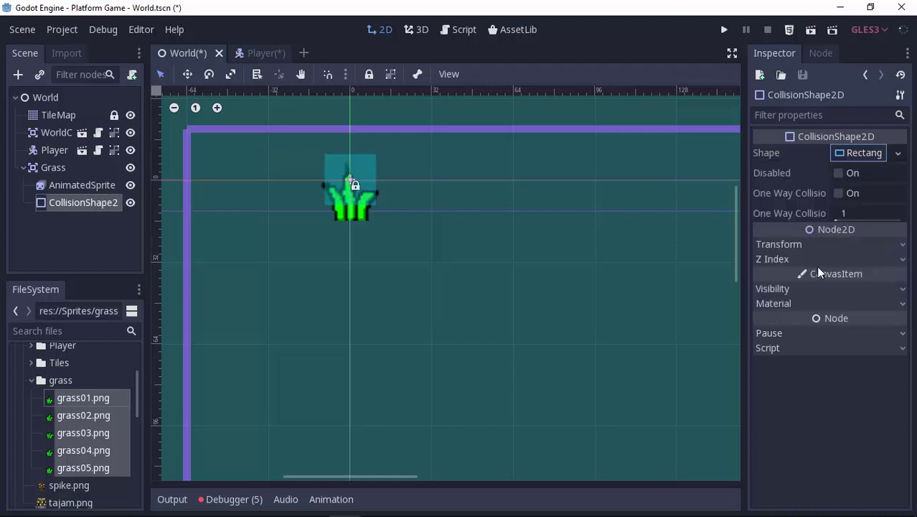
{"action": "scroll", "coordinate": [359, 185], "scroll_direction": "up", "scroll_amount": 3}
{"action": "scroll", "coordinate": [358, 185], "scroll_direction": "up", "scroll_amount": 3}
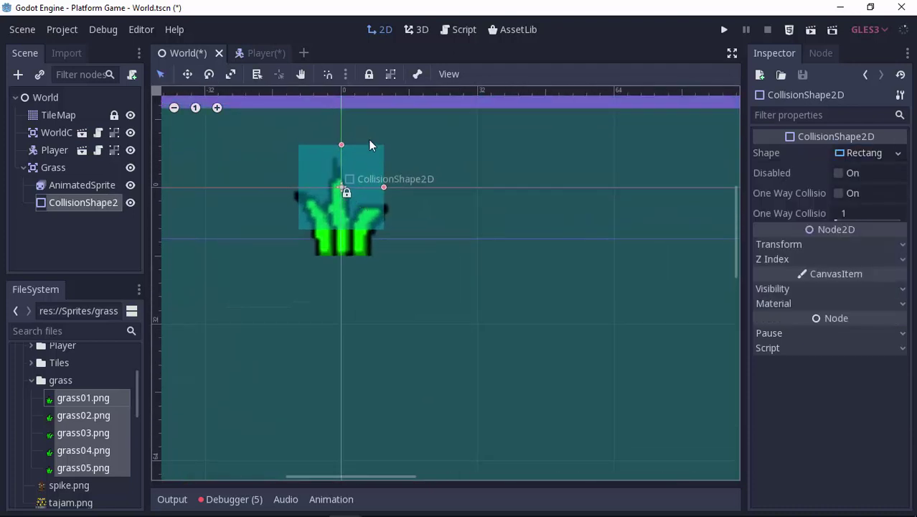
{"action": "left_click_drag", "start_coordinate": [342, 146], "coordinate": [342, 142]}
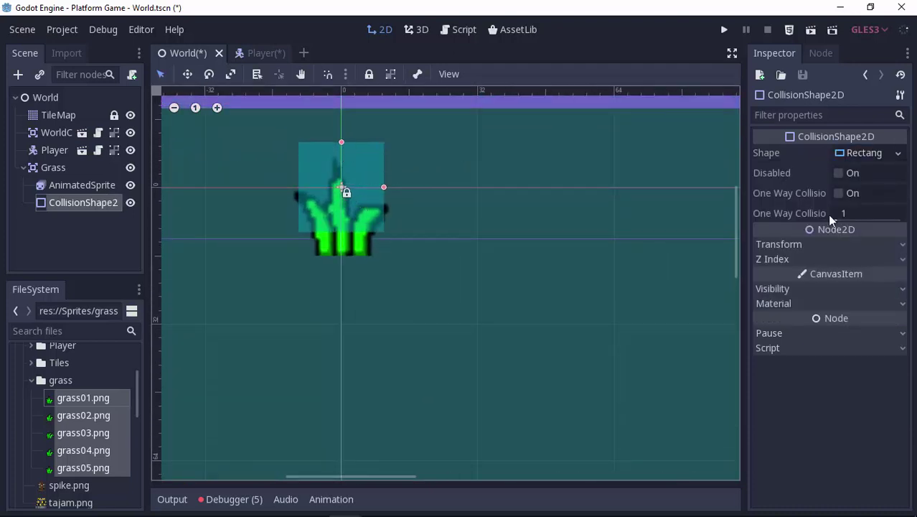
Set the collision shape's Transform Position y to 5.43.
{"action": "left_click", "coordinate": [850, 249]}
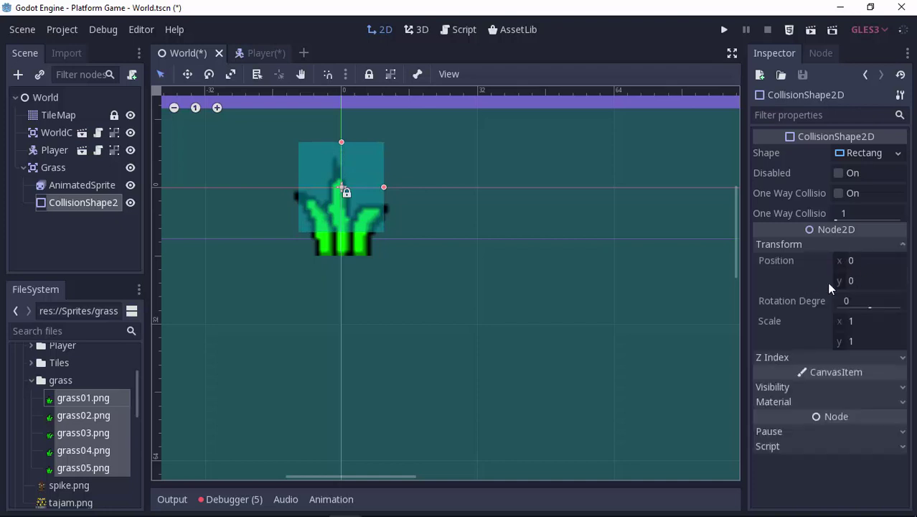
{"action": "left_click", "coordinate": [806, 247]}
{"action": "left_click", "coordinate": [790, 245]}
{"action": "left_click_drag", "start_coordinate": [846, 280], "coordinate": [883, 281]}
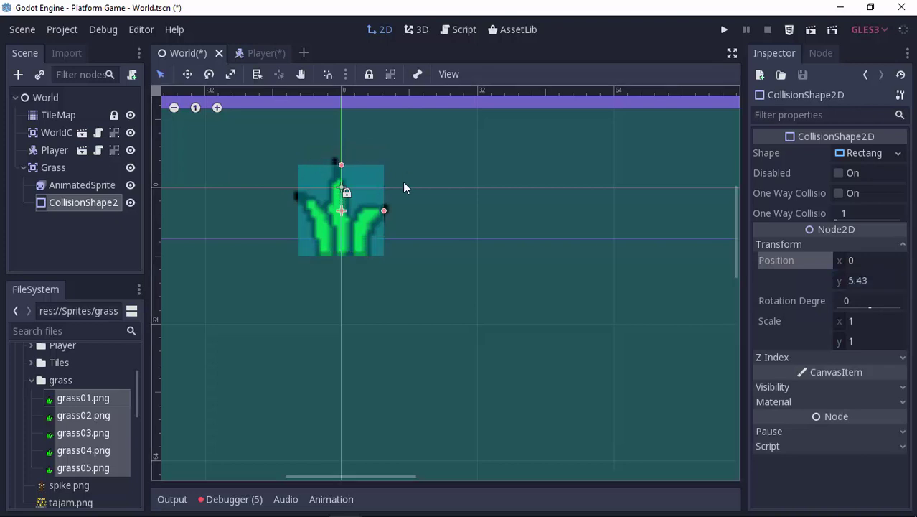
{"action": "scroll", "coordinate": [347, 230], "scroll_direction": "down", "scroll_amount": 1}
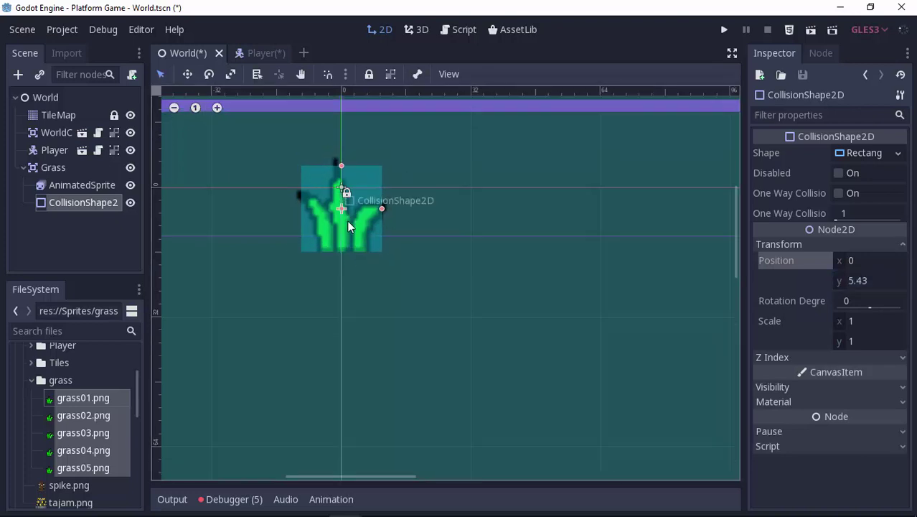
{"action": "middle_click_drag", "start_coordinate": [368, 282], "coordinate": [300, 259]}
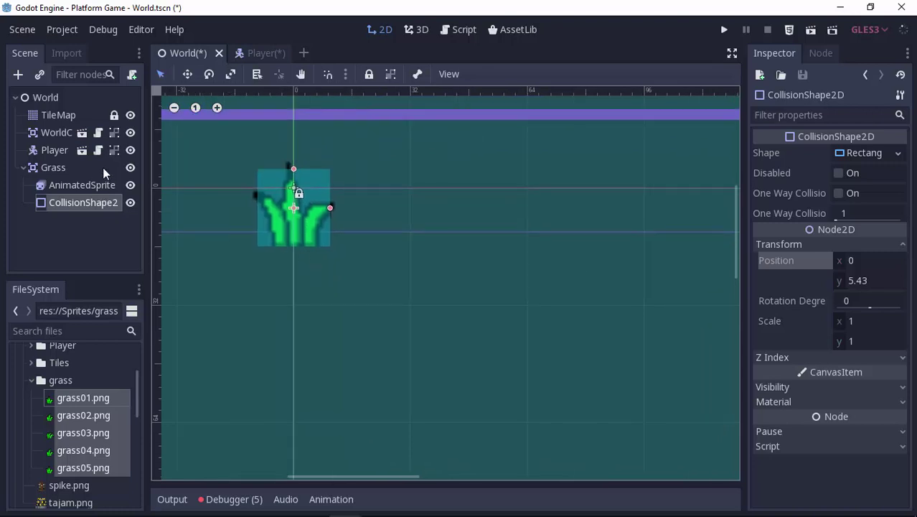
{"action": "scroll", "coordinate": [411, 321], "scroll_direction": "down", "scroll_amount": 4}
{"action": "middle_click_drag", "start_coordinate": [411, 321], "coordinate": [291, 251]}
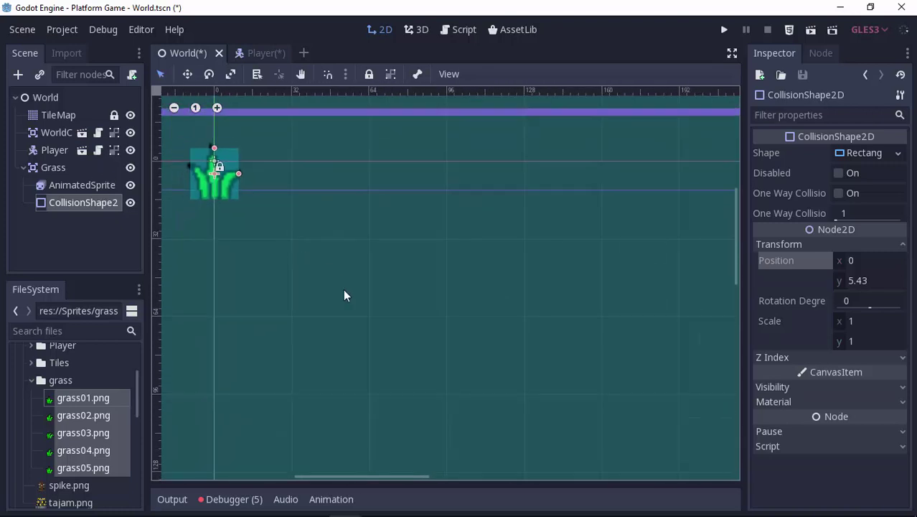
{"action": "middle_click_drag", "start_coordinate": [344, 294], "coordinate": [342, 217]}
{"action": "left_click", "coordinate": [52, 168]}
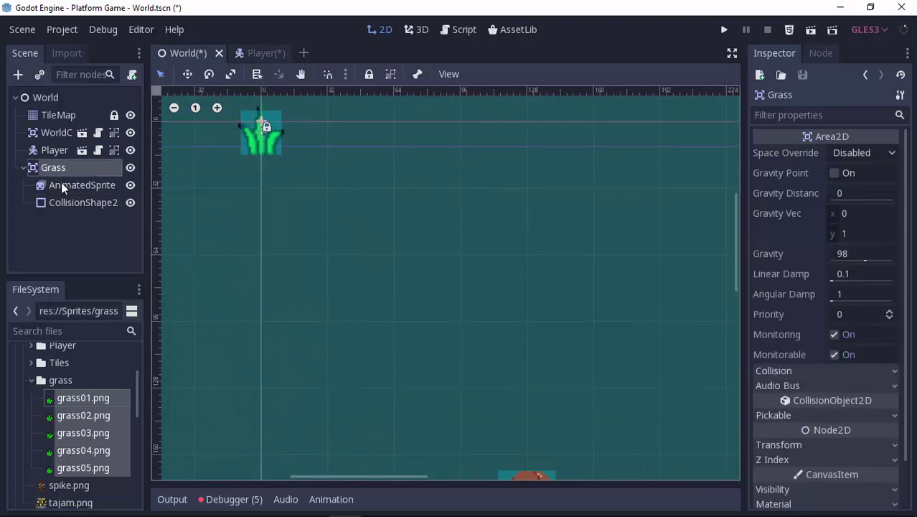
Make Grass's children unselectable and drag Grass onto the ground just left of the player.
{"action": "left_click", "coordinate": [390, 74]}
{"action": "mouse_move", "coordinate": [281, 129]}
{"action": "left_mouse_down"}
{"action": "mouse_move", "coordinate": [288, 247]}
{"action": "mouse_move", "coordinate": [386, 391]}
{"action": "left_mouse_up"}
{"action": "middle_click_drag", "start_coordinate": [386, 391], "coordinate": [329, 214]}
{"action": "mouse_move", "coordinate": [328, 214]}
{"action": "left_mouse_down"}
{"action": "mouse_move", "coordinate": [339, 388]}
{"action": "mouse_move", "coordinate": [350, 399]}
{"action": "left_mouse_up"}
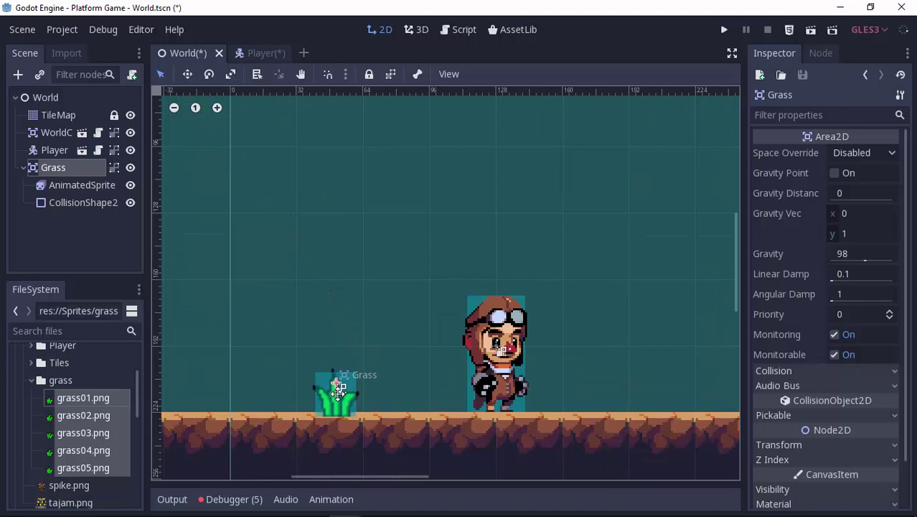
{"action": "middle_click_drag", "start_coordinate": [359, 410], "coordinate": [327, 304]}
{"action": "scroll", "coordinate": [325, 303], "scroll_direction": "up", "scroll_amount": 3}
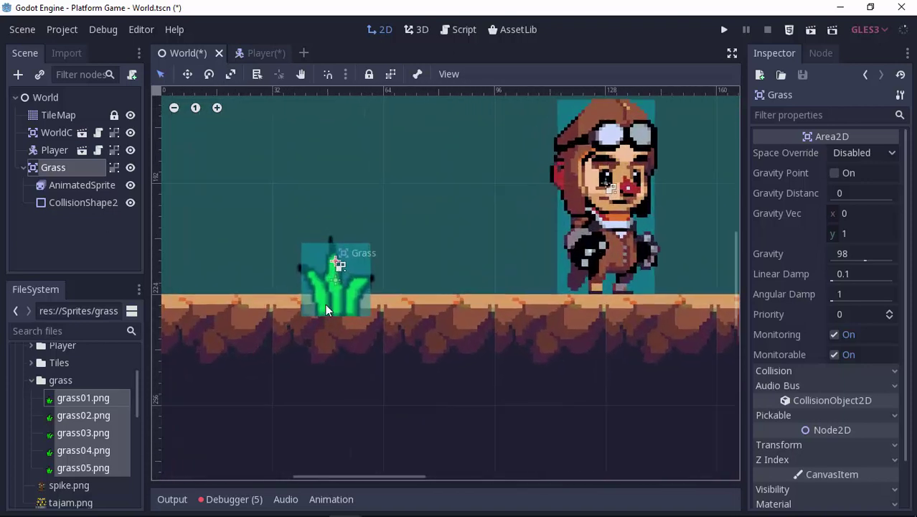
{"action": "left_click_drag", "start_coordinate": [351, 267], "coordinate": [356, 244]}
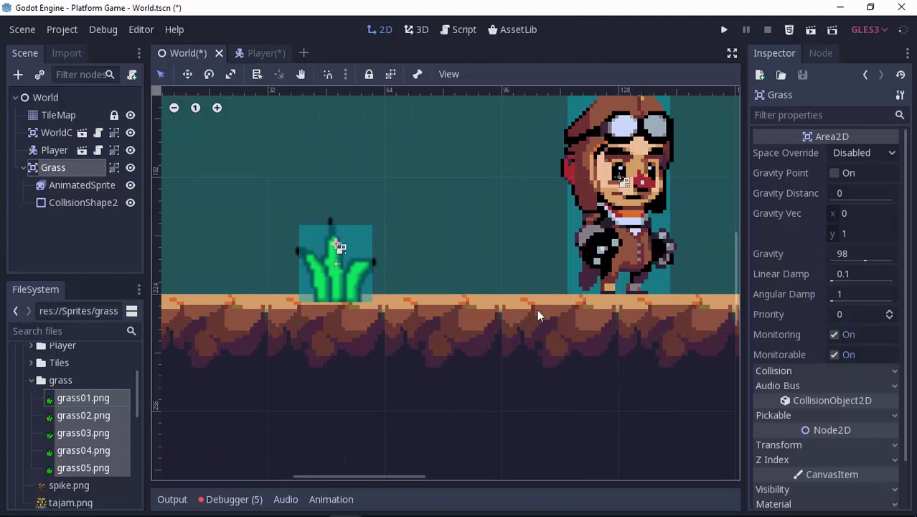
{"action": "left_click_drag", "start_coordinate": [336, 245], "coordinate": [328, 240]}
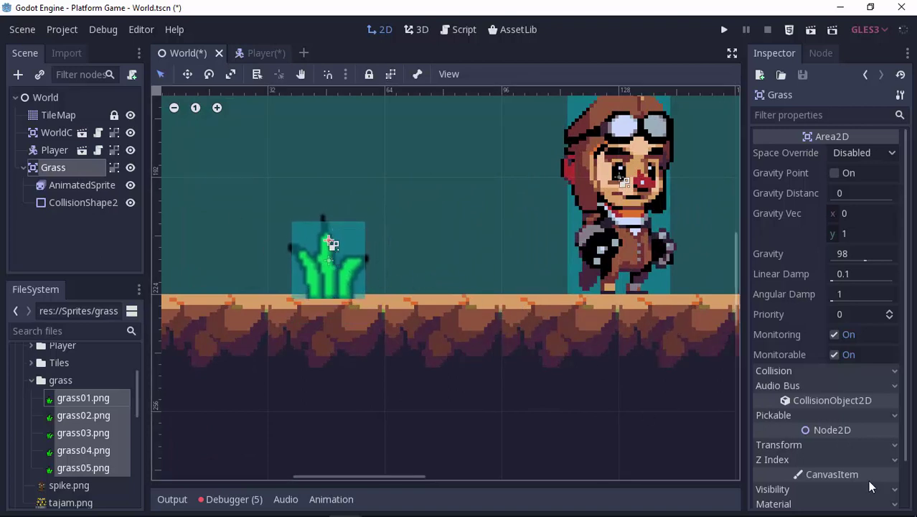
Set the Grass node's Z Index to -1 so it draws behind the player.
{"action": "left_click", "coordinate": [779, 457]}
{"action": "scroll", "coordinate": [797, 466], "scroll_direction": "down", "scroll_amount": 1}
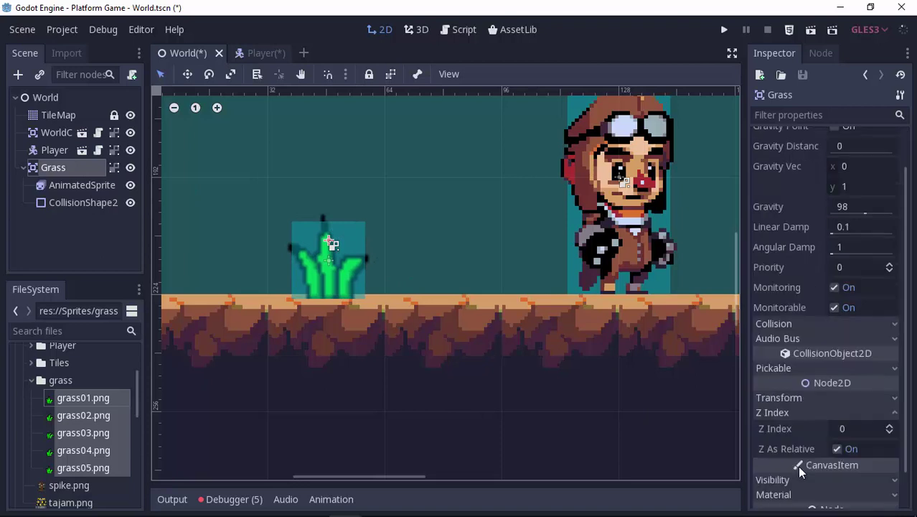
{"action": "left_click", "coordinate": [890, 433]}
{"action": "mouse_move", "coordinate": [332, 244]}
{"action": "left_mouse_down"}
{"action": "mouse_move", "coordinate": [649, 266]}
{"action": "mouse_move", "coordinate": [302, 270]}
{"action": "left_mouse_up"}
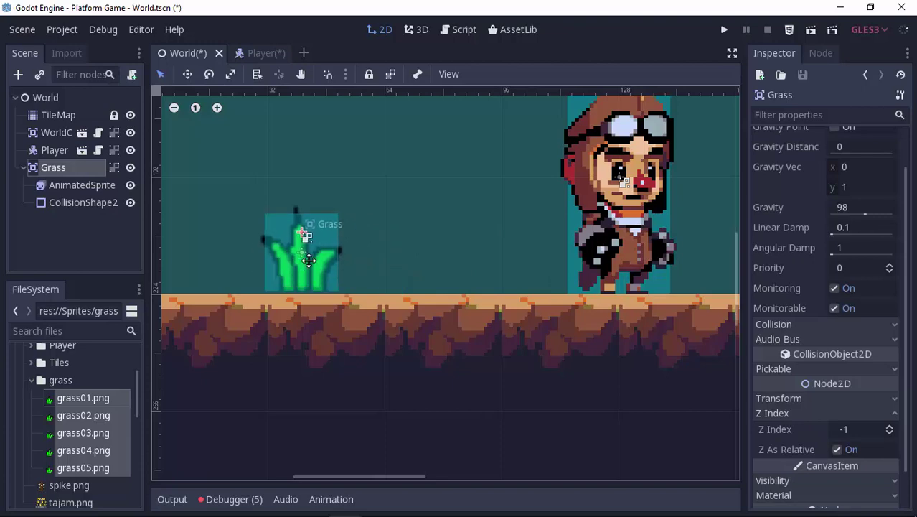
Move the grass to the right of the player and centre the zoomed view on both.
{"action": "scroll", "coordinate": [403, 269], "scroll_direction": "down", "scroll_amount": 1}
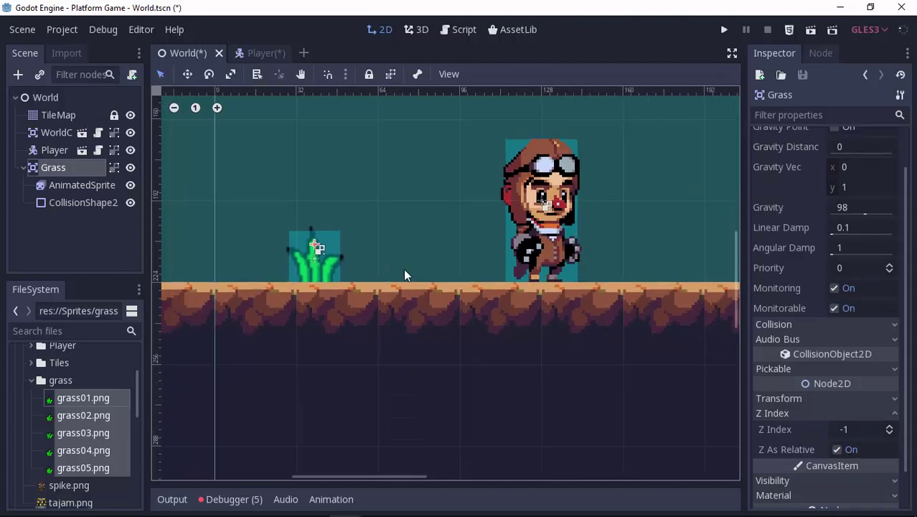
{"action": "scroll", "coordinate": [405, 270], "scroll_direction": "down", "scroll_amount": 1}
{"action": "scroll", "coordinate": [405, 271], "scroll_direction": "down", "scroll_amount": 2}
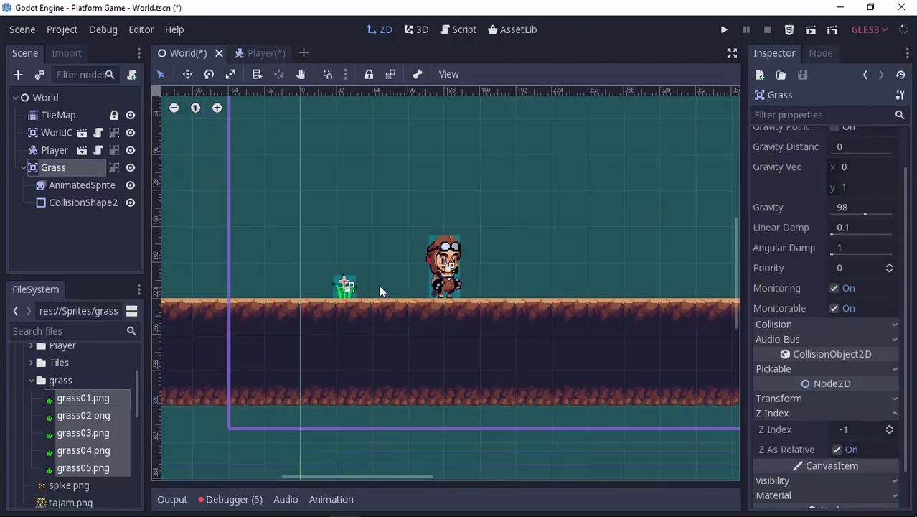
{"action": "left_click_drag", "start_coordinate": [349, 287], "coordinate": [554, 285]}
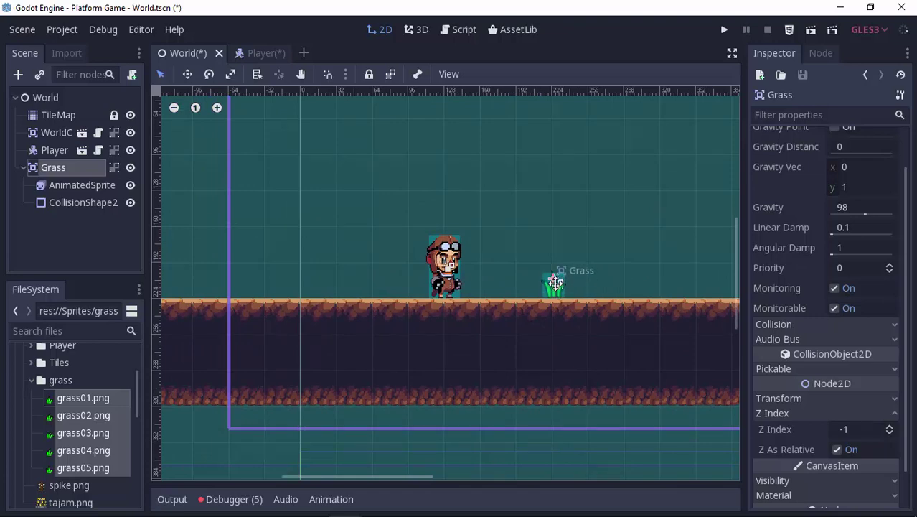
{"action": "middle_click_drag", "start_coordinate": [599, 295], "coordinate": [393, 274]}
{"action": "scroll", "coordinate": [401, 277], "scroll_direction": "up", "scroll_amount": 1}
{"action": "scroll", "coordinate": [417, 280], "scroll_direction": "up", "scroll_amount": 1}
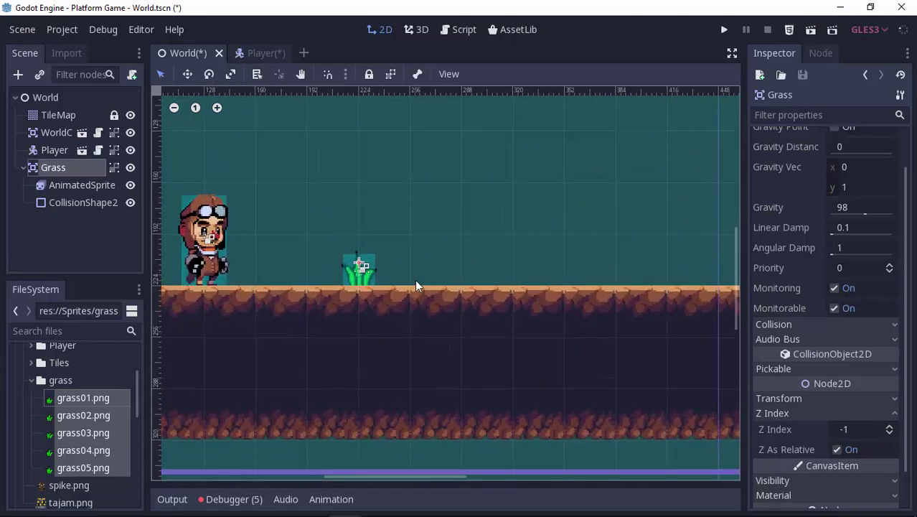
{"action": "middle_click_drag", "start_coordinate": [285, 262], "coordinate": [321, 267]}
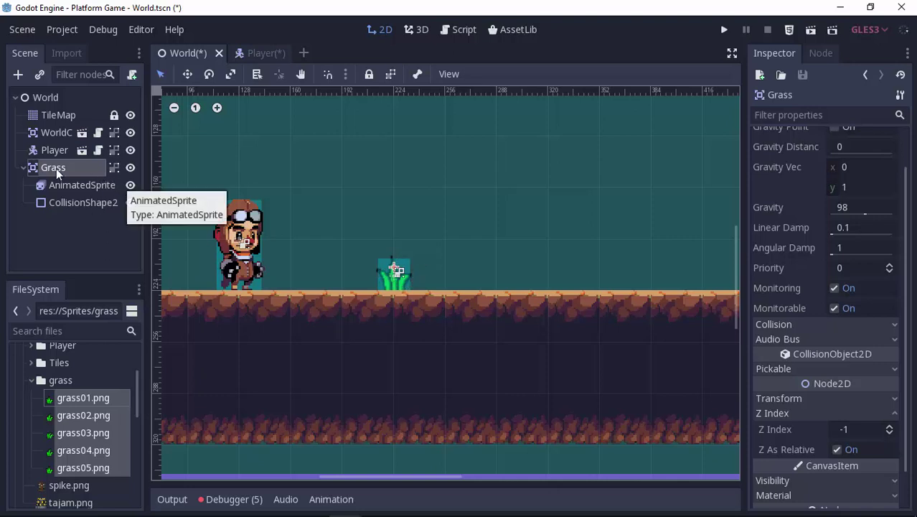
Connect Grass's area_entered signal to the Player node, creating _on_Grass_area_entered.
{"action": "left_click", "coordinate": [822, 55]}
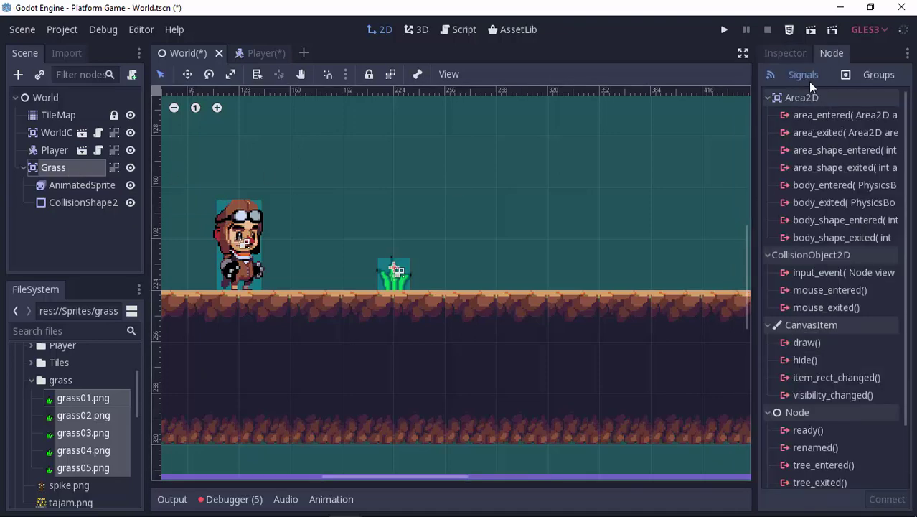
{"action": "double_click", "coordinate": [820, 115]}
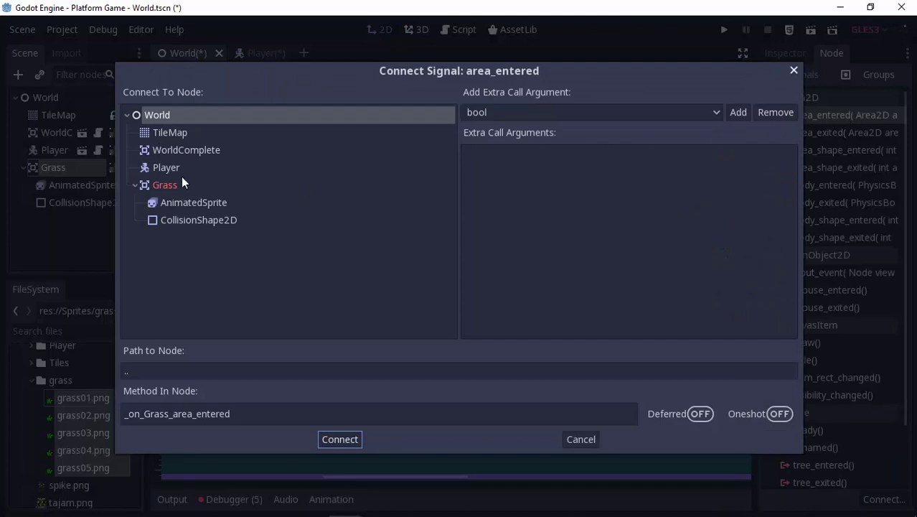
{"action": "left_click", "coordinate": [156, 169]}
{"action": "double_click", "coordinate": [185, 168]}
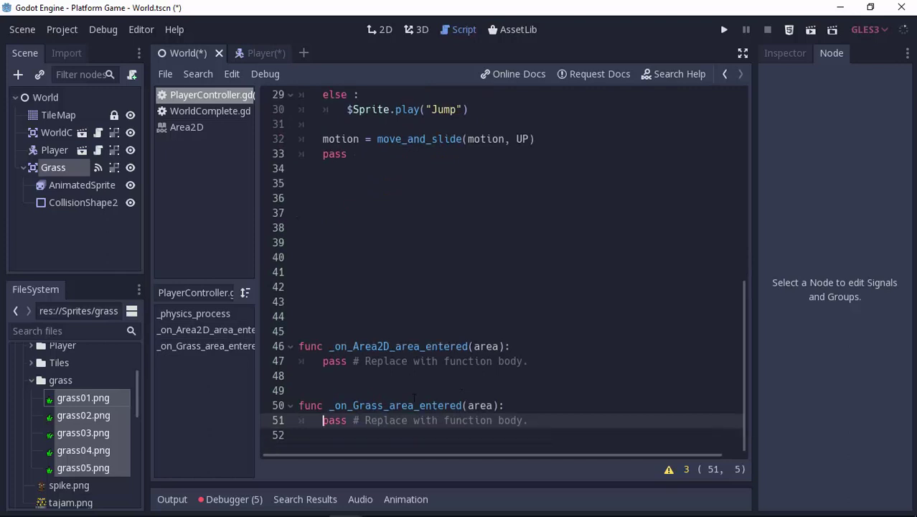
Delete the old _on_Area2D_area_entered function from the Player script.
{"action": "left_click_drag", "start_coordinate": [300, 375], "coordinate": [296, 346]}
{"action": "key", "text": "BackSpace"}
{"action": "key", "text": "BackSpace"}
{"action": "key", "text": "BackSpace"}
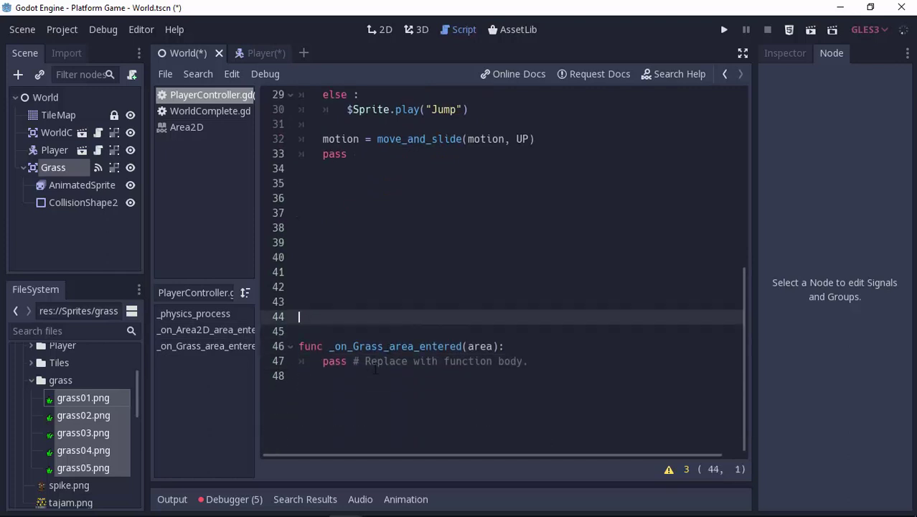
{"action": "key", "text": "BackSpace"}
{"action": "key", "text": "BackSpace"}
{"action": "key", "text": "BackSpace"}
{"action": "key", "text": "BackSpace"}
{"action": "key", "text": "BackSpace"}
{"action": "key", "text": "BackSpace"}
{"action": "left_click_drag", "start_coordinate": [327, 243], "coordinate": [473, 243]}
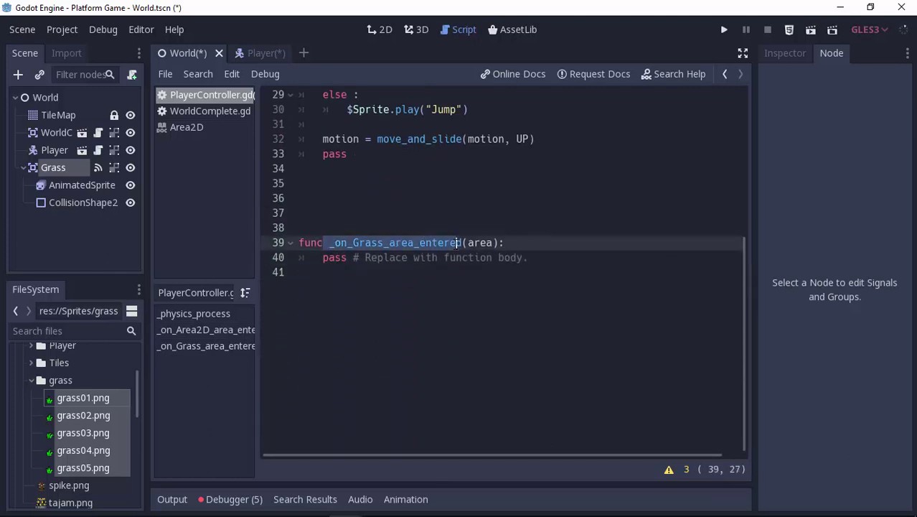
{"action": "left_click", "coordinate": [555, 262]}
Start a new line in _on_Grass_area_entered with get_p, then select the Player node.
{"action": "left_click", "coordinate": [521, 245]}
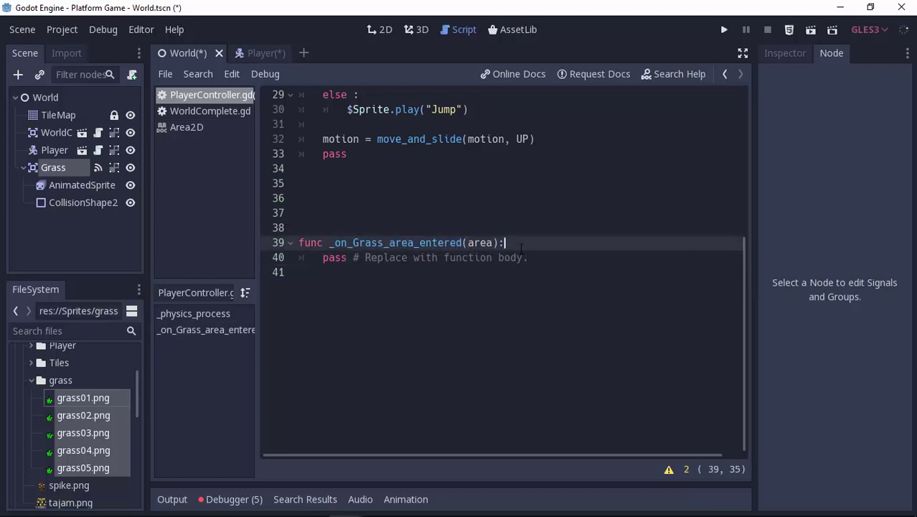
{"action": "key", "text": "Return"}
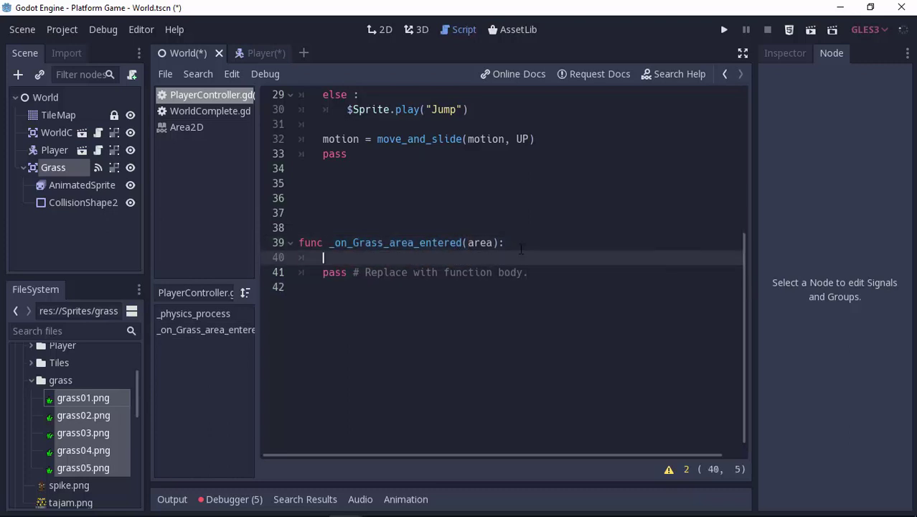
{"action": "type", "text": "get_p"}
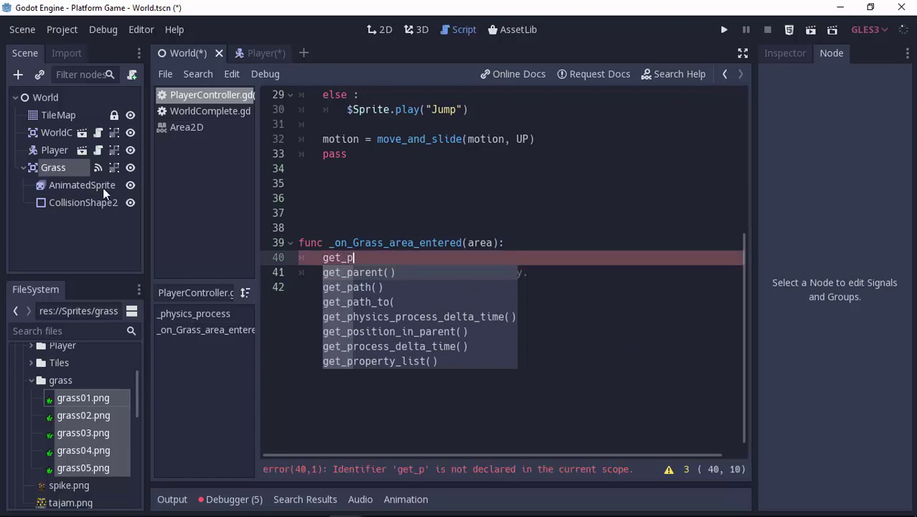
{"action": "left_click", "coordinate": [376, 242]}
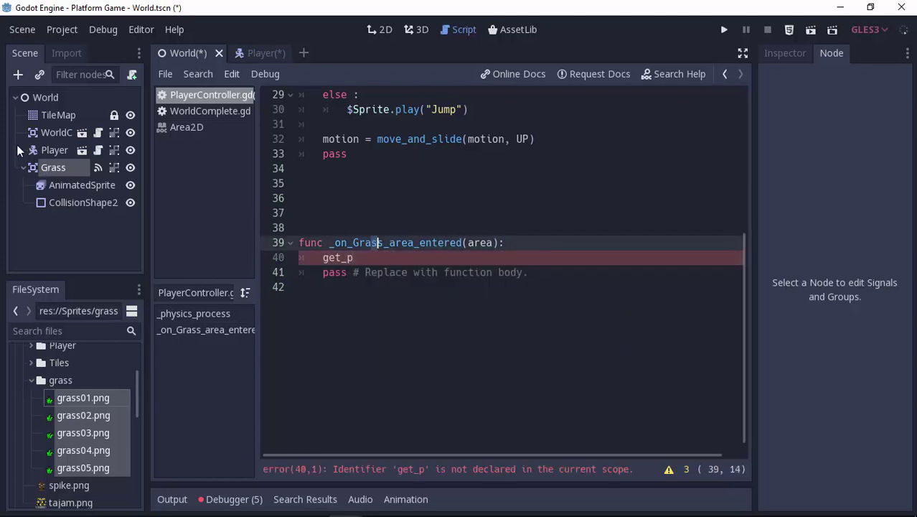
{"action": "left_click", "coordinate": [47, 151]}
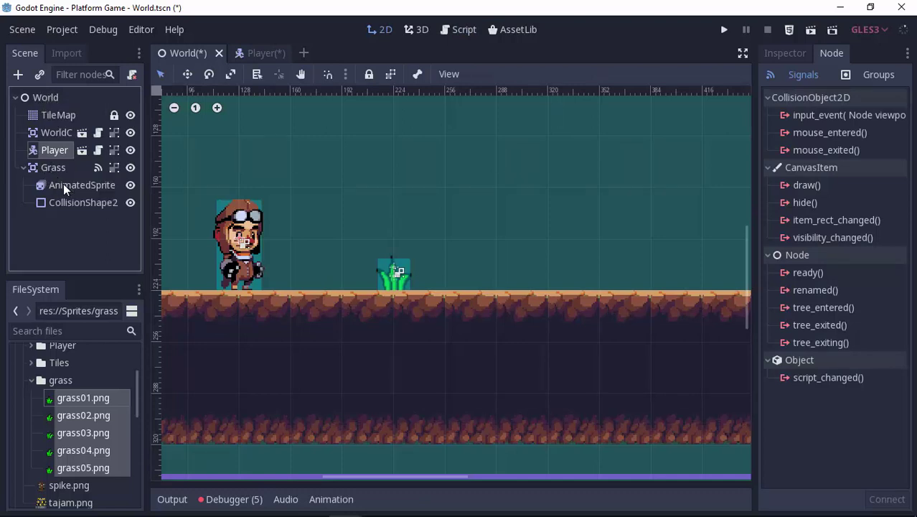
Complete line 40 as get_parent().get_node("Grass/AnimatedSprite").playing = true.
{"action": "left_click", "coordinate": [98, 149]}
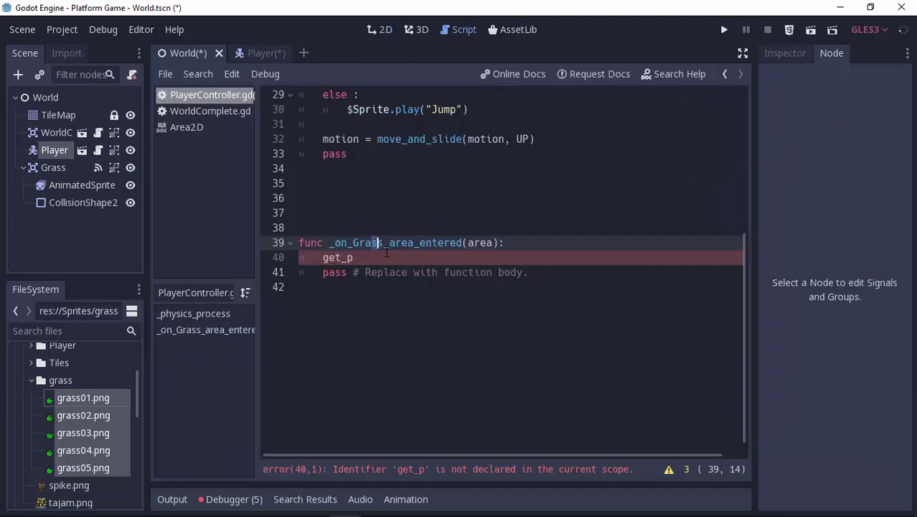
{"action": "left_click", "coordinate": [393, 257]}
{"action": "type", "text": "are"}
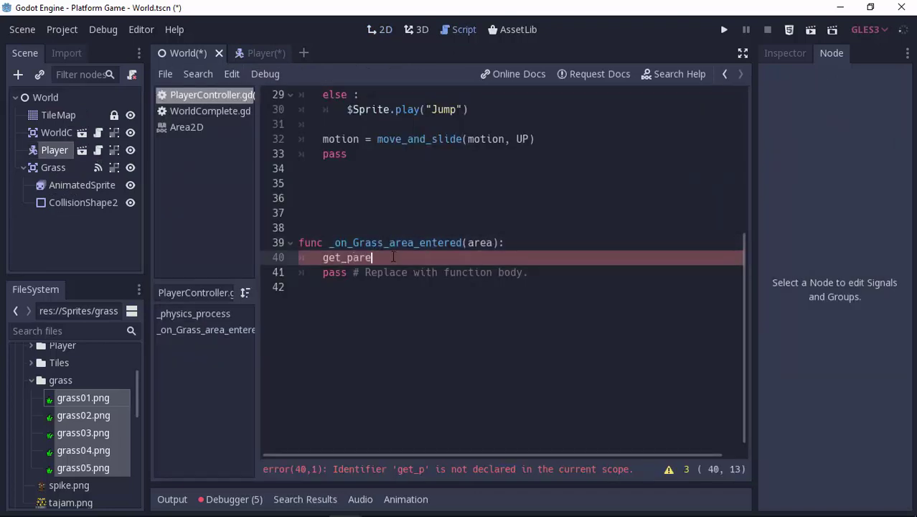
{"action": "type", "text": "nt()"}
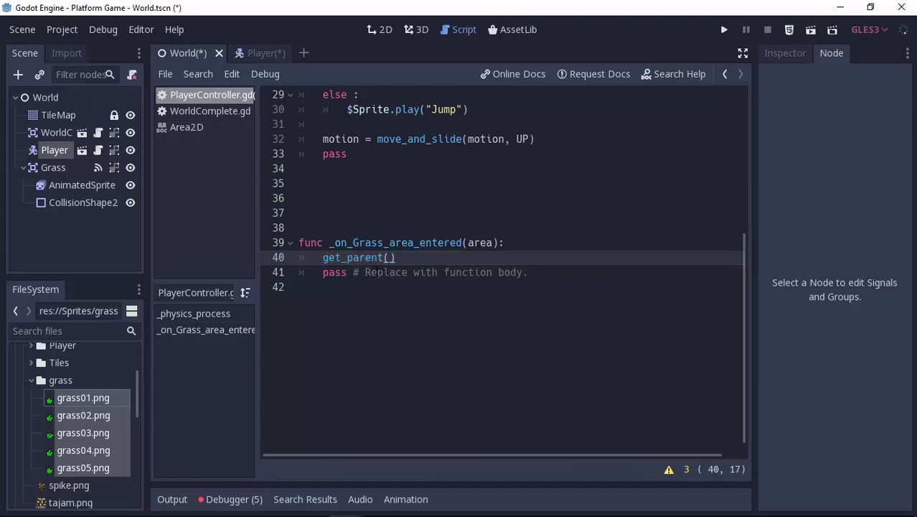
{"action": "type", "text": ".get_node("}
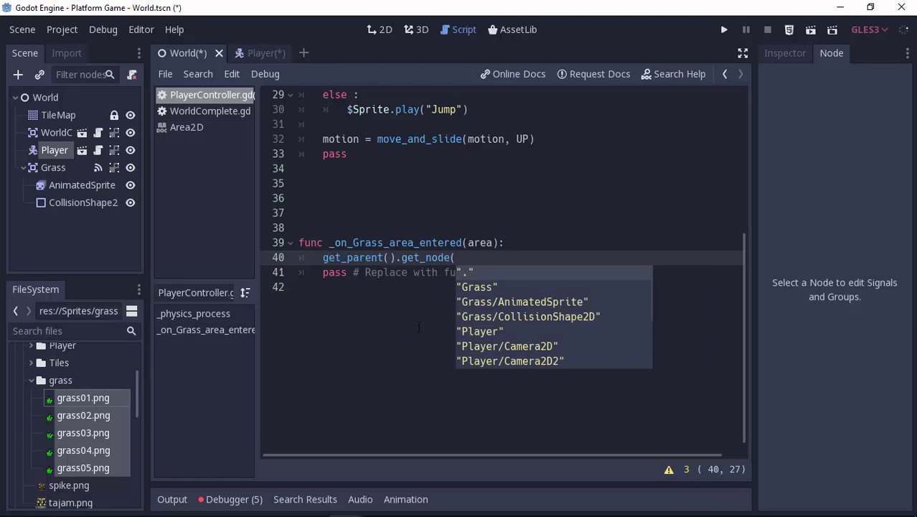
{"action": "double_click", "coordinate": [522, 304]}
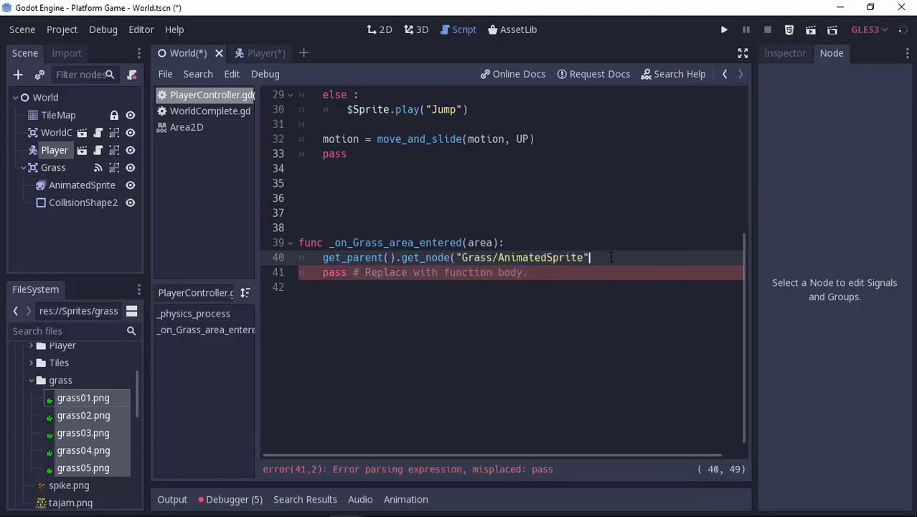
{"action": "type", "text": ")"}
{"action": "type", "text": ".playing"}
{"action": "type", "text": " = true"}
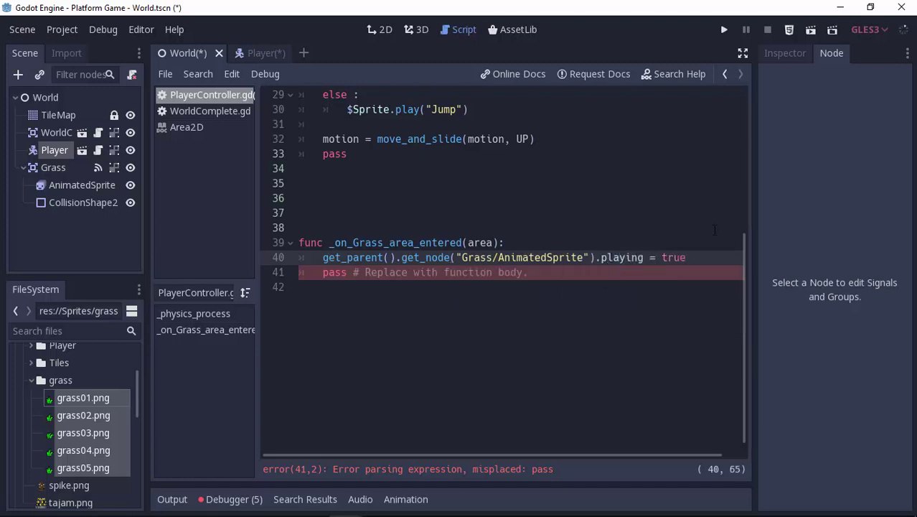
Copy the playing line and add an empty line below line 40.
{"action": "key", "text": "ctrl+Left"}
{"action": "key", "text": "ctrl+Left"}
{"action": "key", "text": "ctrl+Left"}
{"action": "key", "text": "Home"}
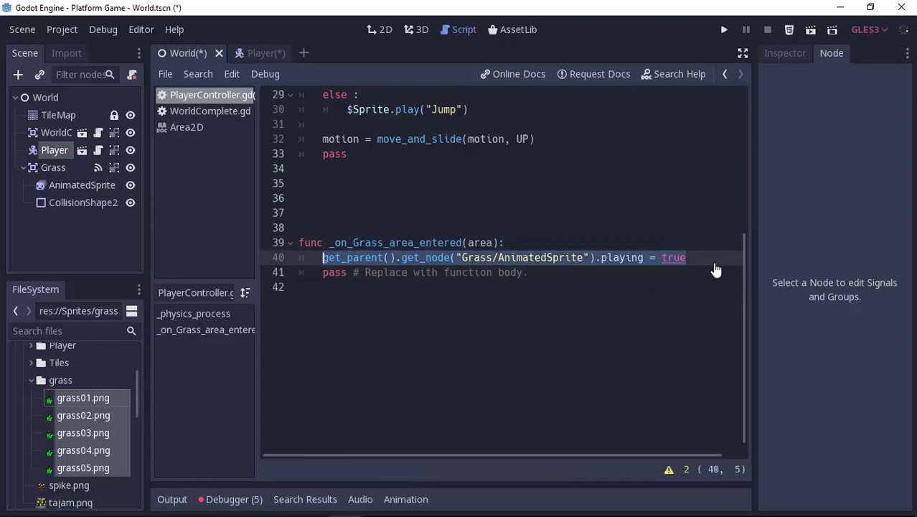
{"action": "left_click", "coordinate": [705, 256]}
{"action": "key", "text": "Return"}
Paste the line onto line 41 and change it to set the Grass/AnimatedSprite frame to 0.
{"action": "type", "text": "get_parent().get_node(\"Grass/AnimatedSprite\").playing = true"}
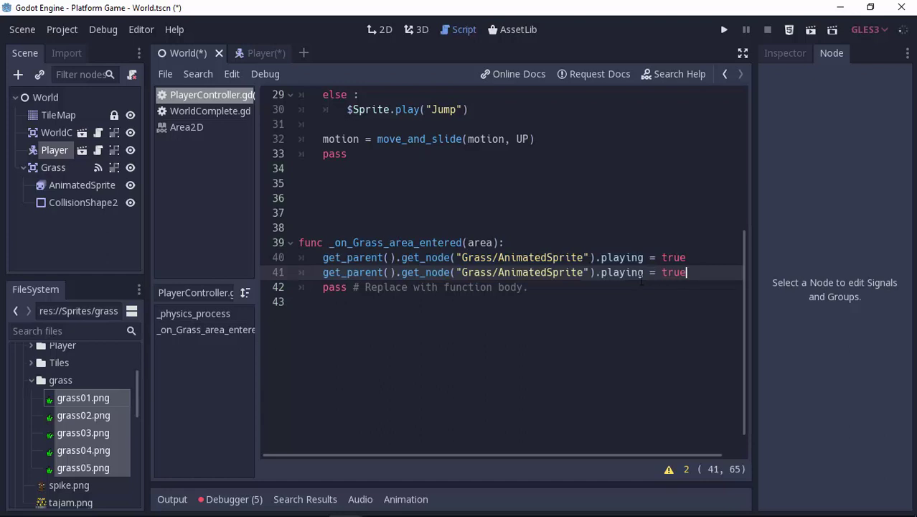
{"action": "double_click", "coordinate": [621, 273]}
{"action": "key", "text": "BackSpace"}
{"action": "type", "text": "fra"}
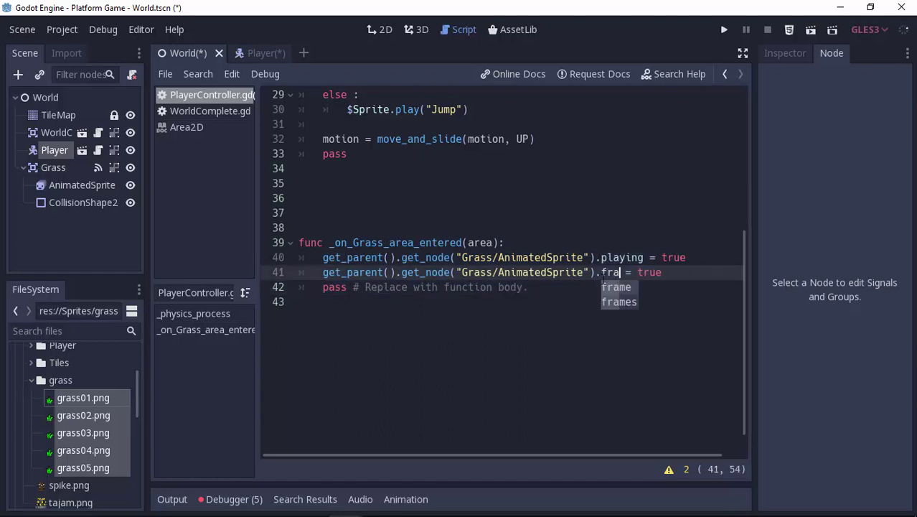
{"action": "type", "text": "mes"}
{"action": "left_click", "coordinate": [696, 274]}
{"action": "key", "text": "BackSpace"}
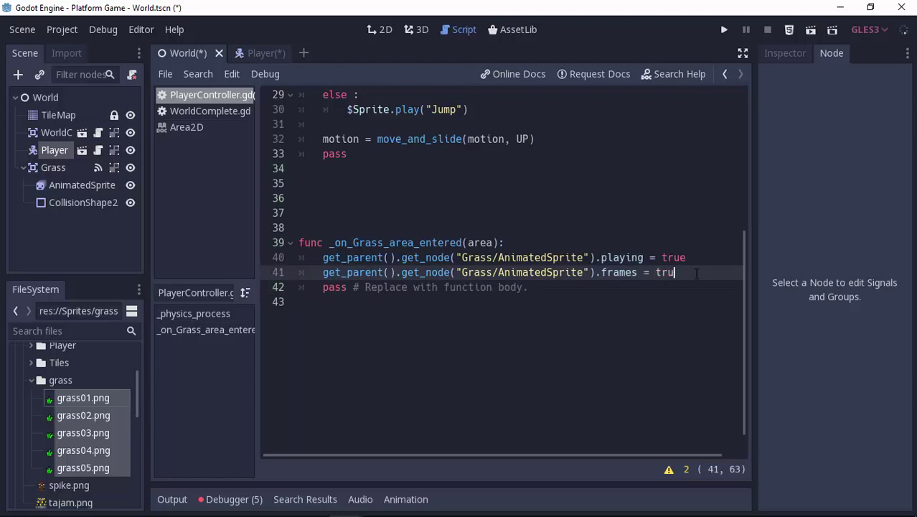
{"action": "key", "text": "BackSpace"}
{"action": "key", "text": "BackSpace"}
{"action": "type", "text": "0"}
{"action": "key", "text": "Left"}
{"action": "key", "text": "Left"}
{"action": "key", "text": "BackSpace"}
Save and launch the Platform Game, then run the player right and left repeatedly across the grass.
{"action": "key", "text": "F5"}
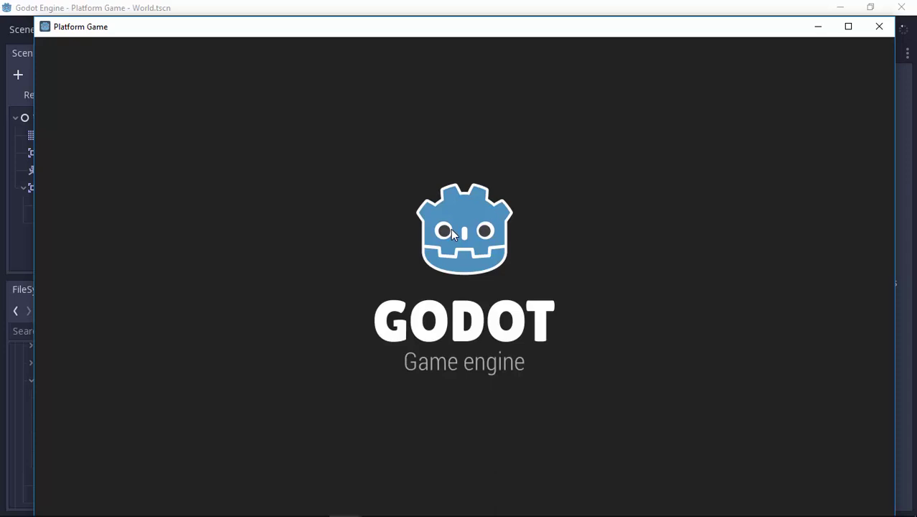
{"action": "key", "text": "Right"}
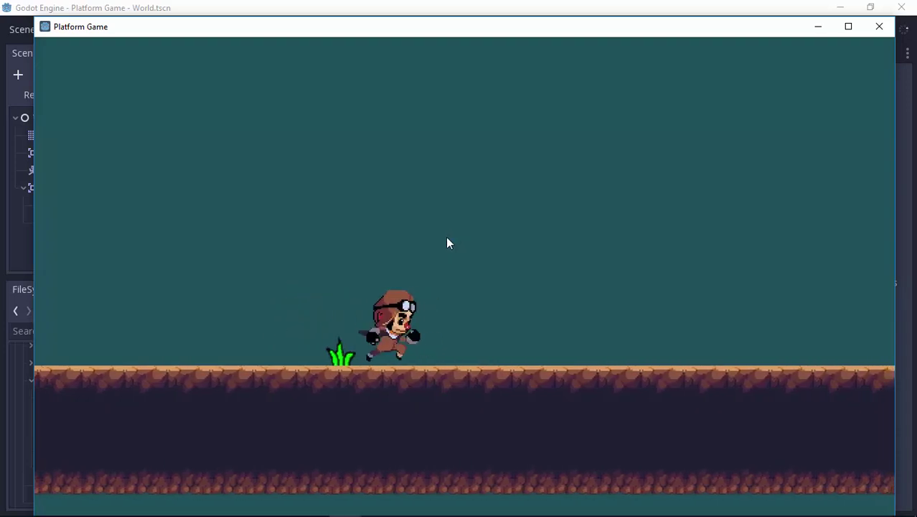
{"action": "key", "text": "Left"}
{"action": "key", "text": "Right"}
{"action": "key", "text": "Left"}
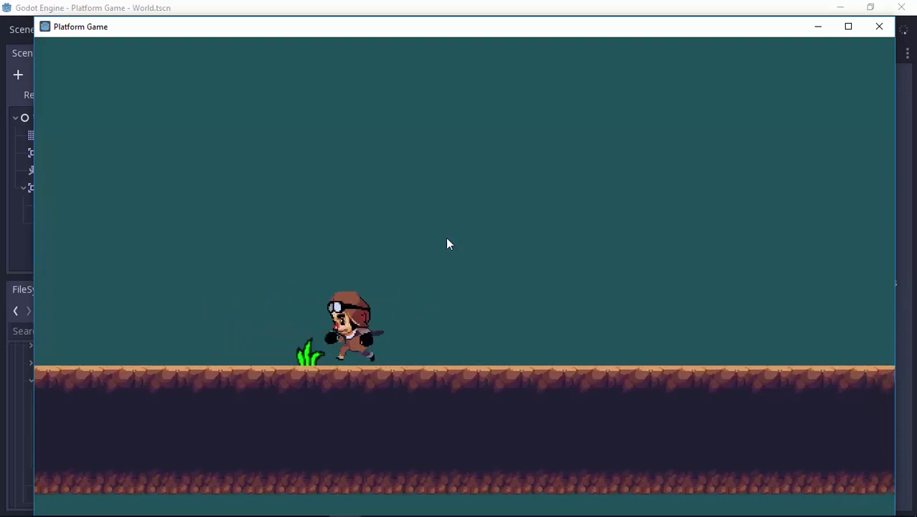
{"action": "key", "text": "Right"}
{"action": "key", "text": "Left"}
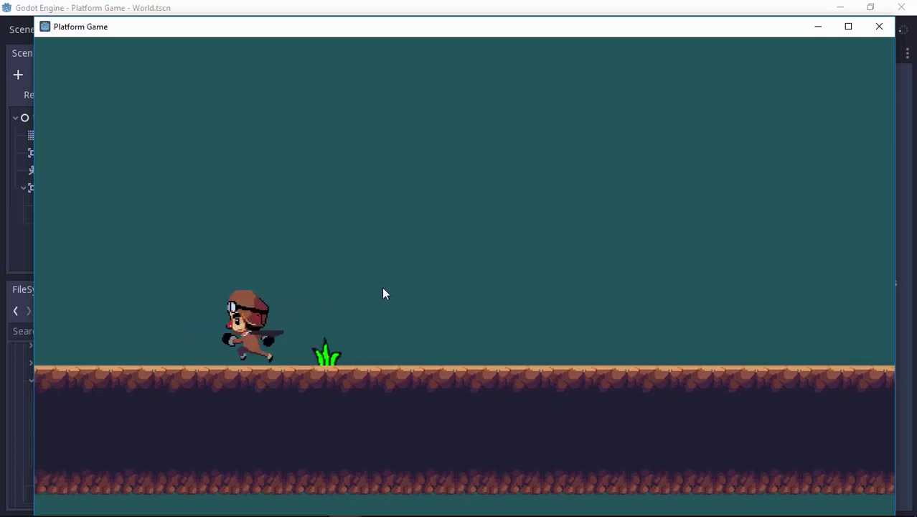
{"action": "key", "text": "Right"}
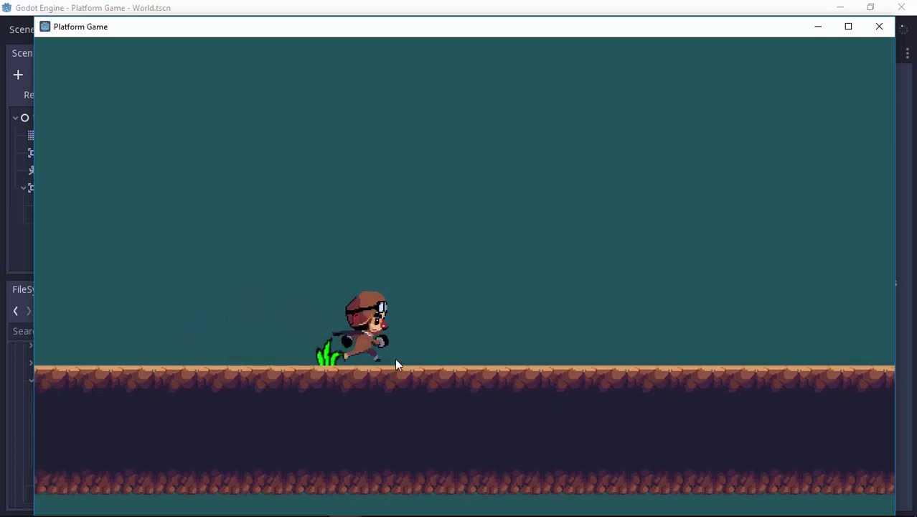